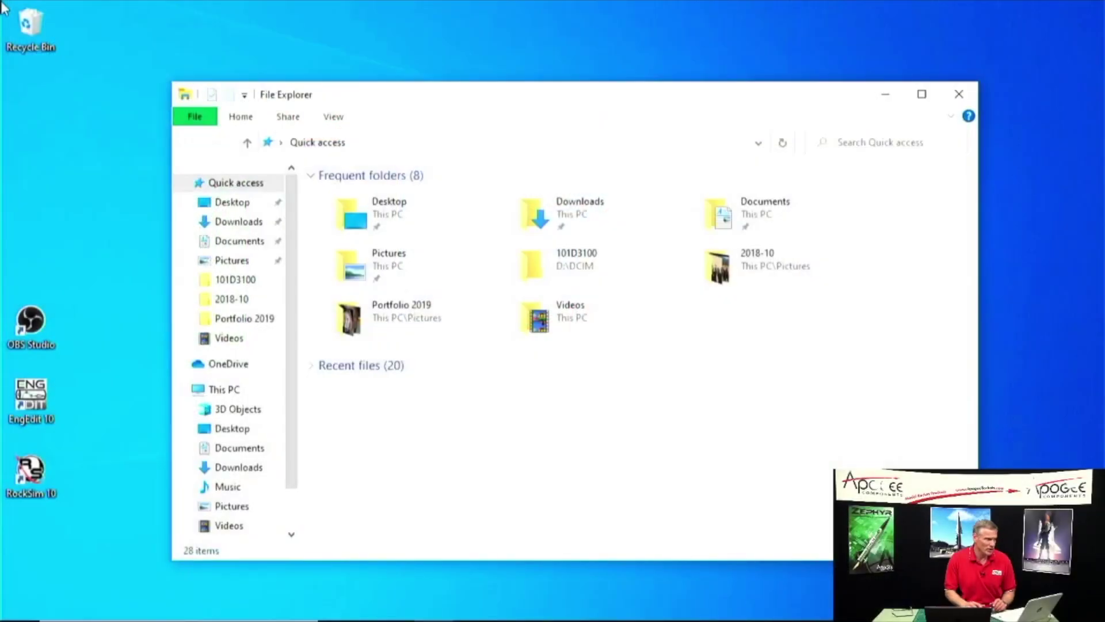
# Navigate from Windows (C:) into Program Files (x86) and then into the RockSim 10 folder
pyautogui.moveTo(995, 620)
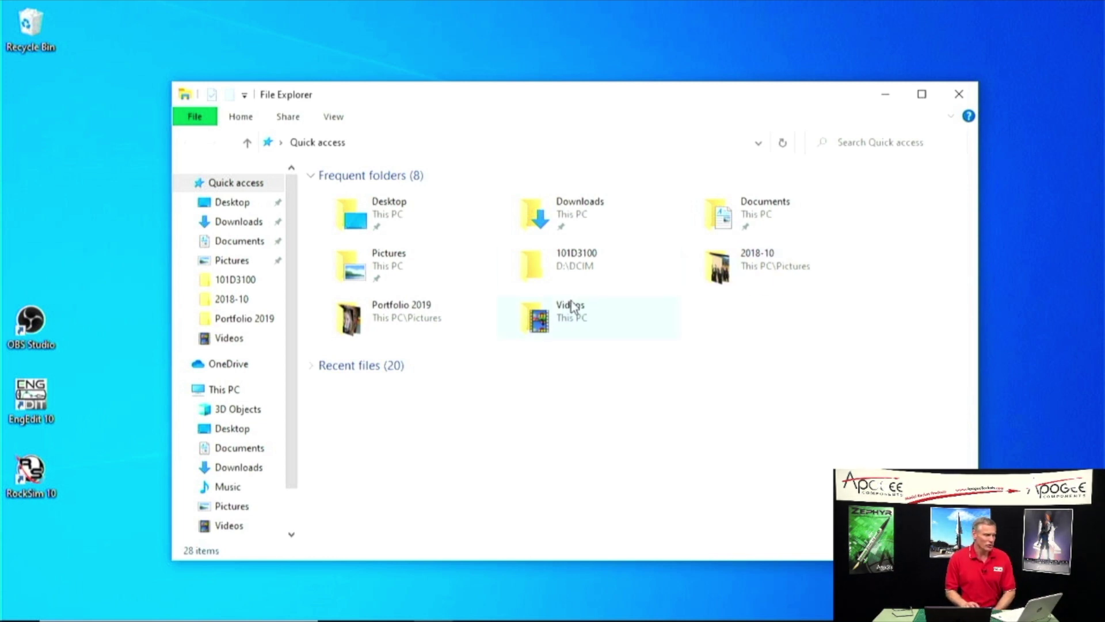
pyautogui.scroll(-1, 242, 383)
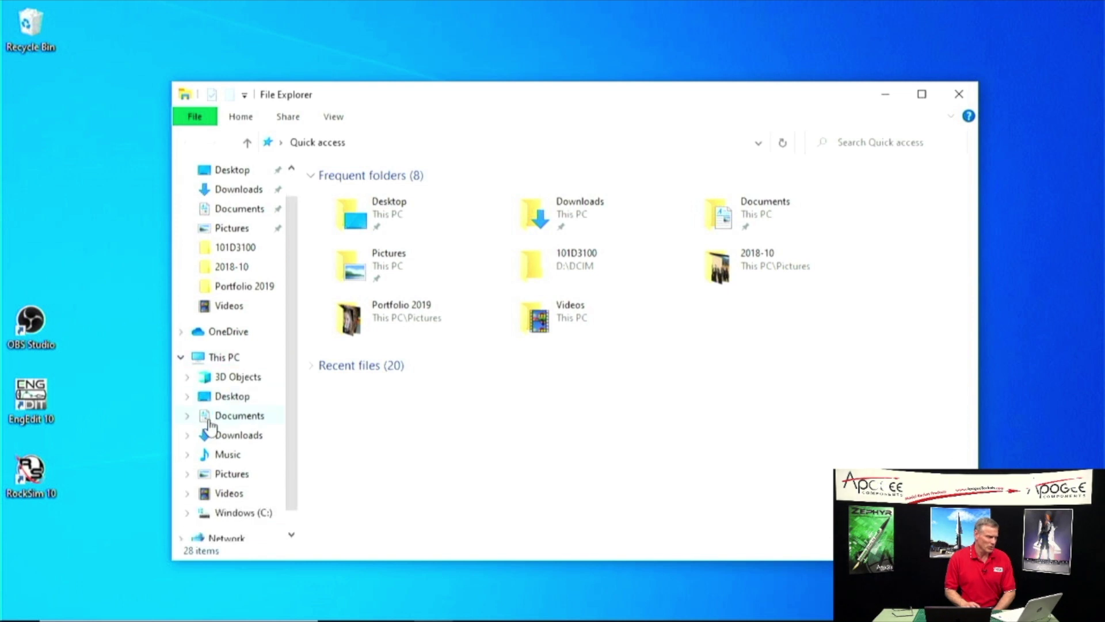
pyautogui.click(238, 493)
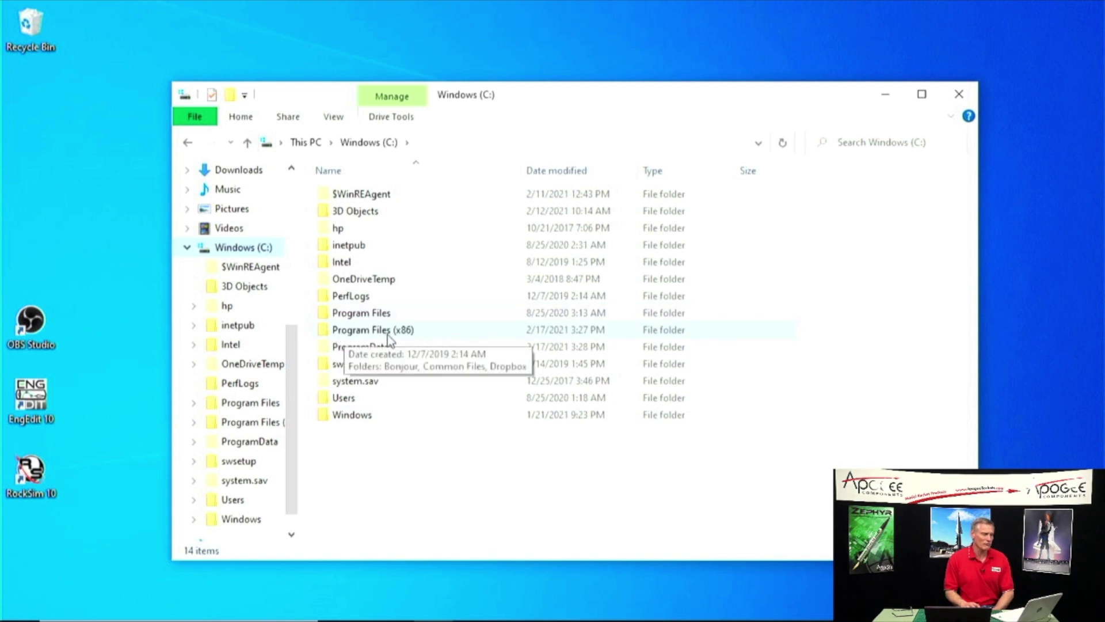
pyautogui.click(353, 334)
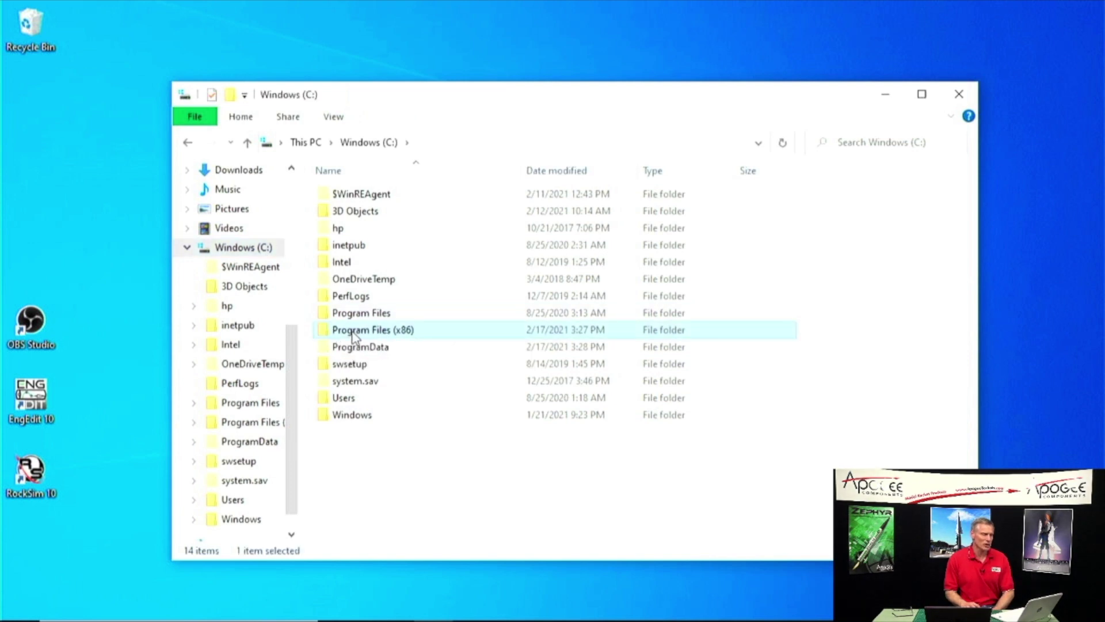
pyautogui.doubleClick(496, 335)
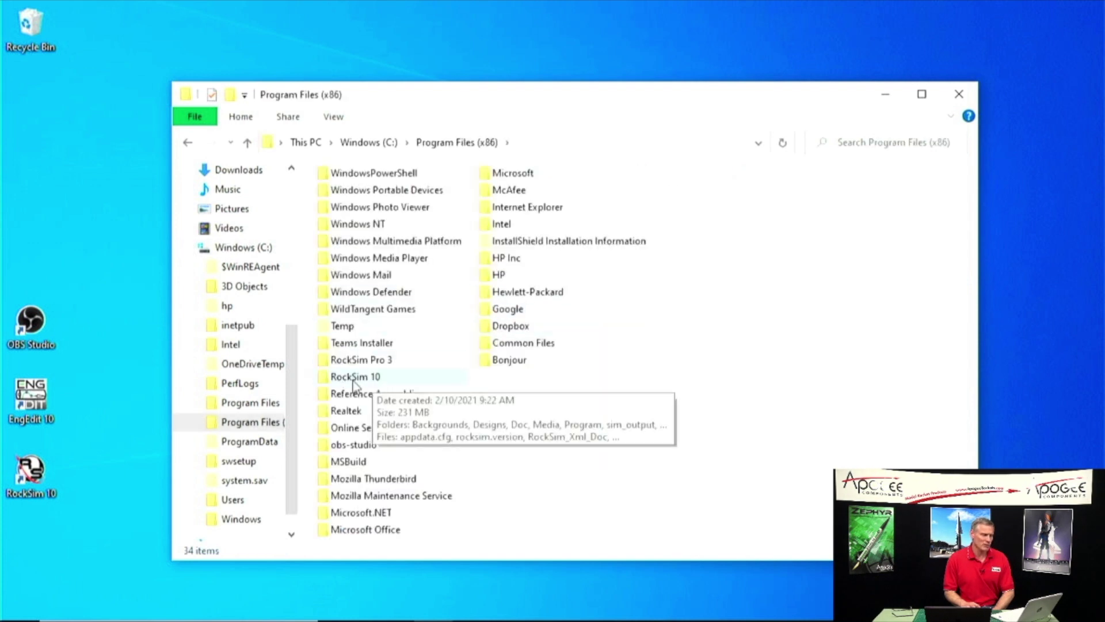
pyautogui.doubleClick(354, 377)
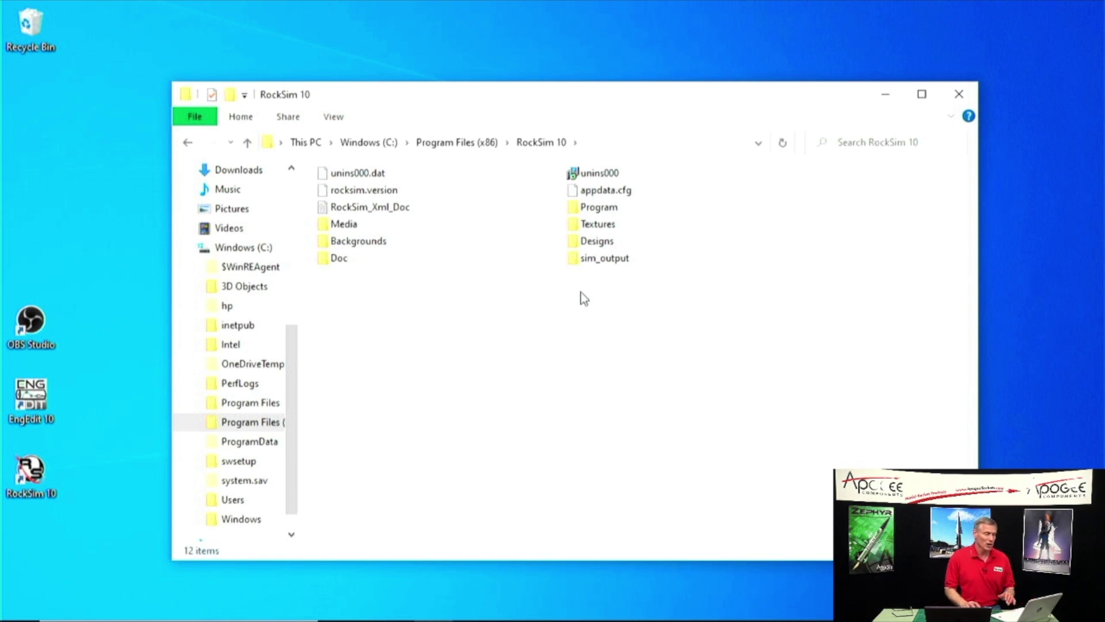
# Drag the Designs folder out of RockSim 10 onto the desktop, then select the Program folder
pyautogui.click(587, 243)
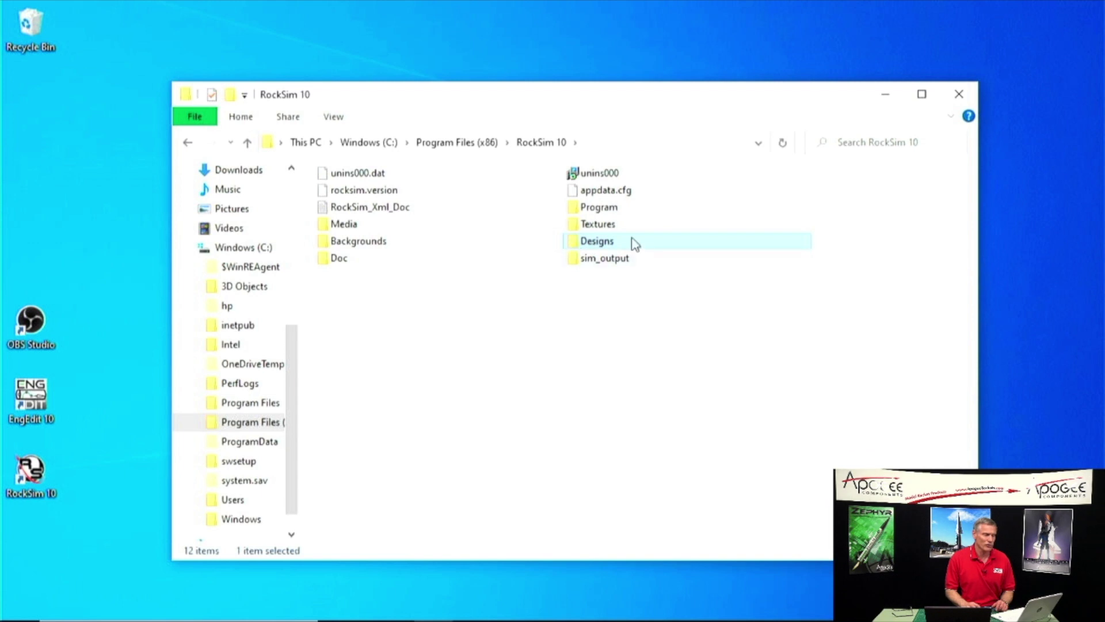
pyautogui.moveTo(626, 244)
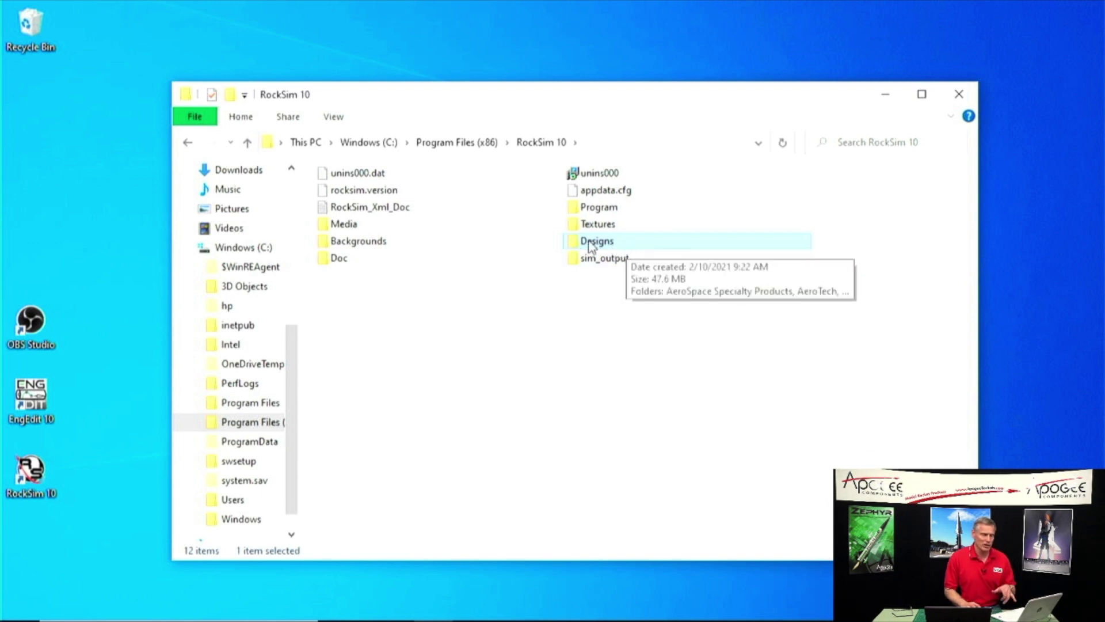
pyautogui.moveTo(592, 243); pyautogui.dragTo(679, 262)
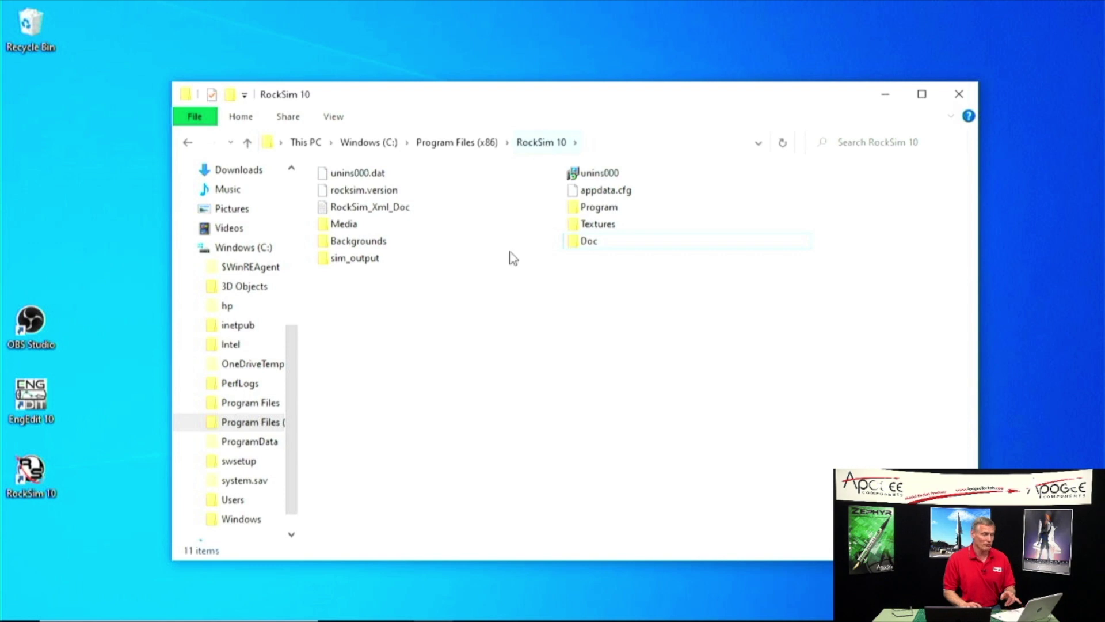
pyautogui.click(601, 210)
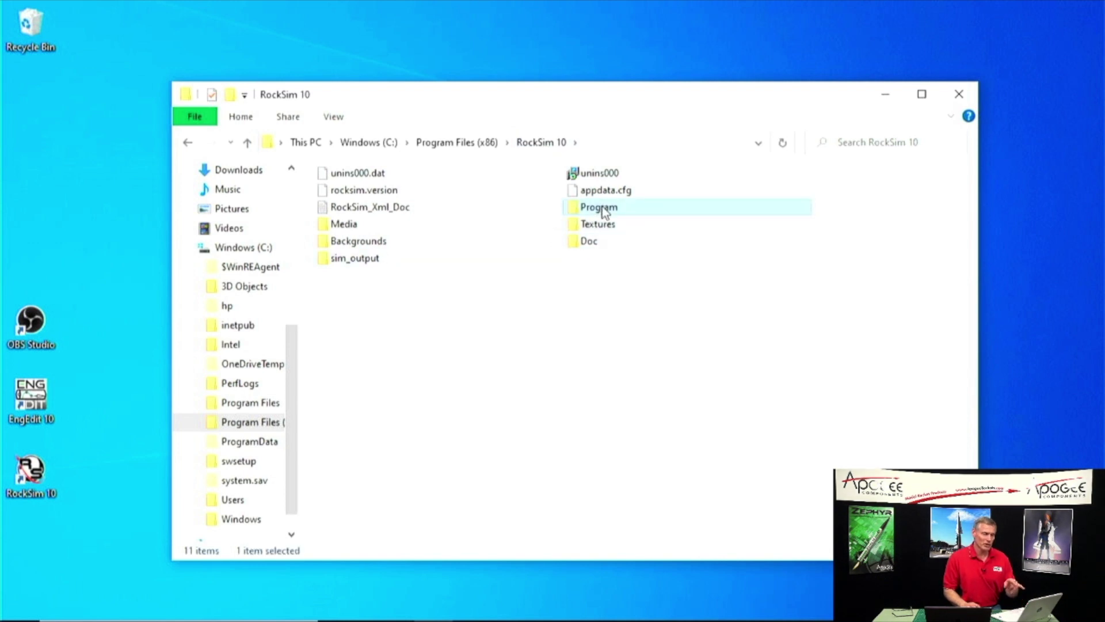
pyautogui.moveTo(604, 215)
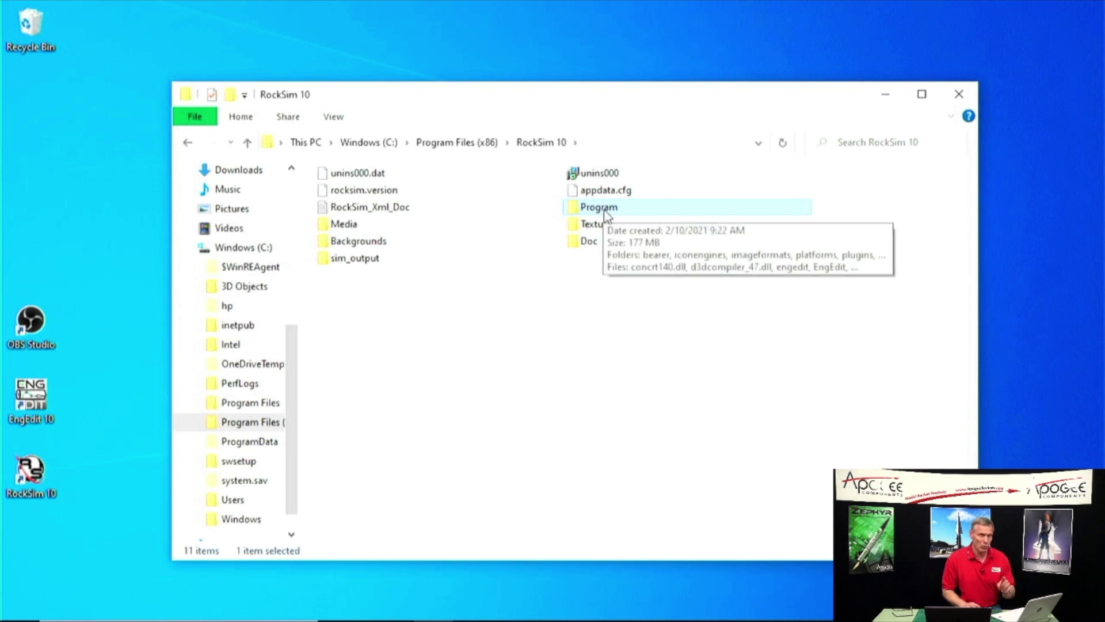
# Open RockSim 10's Program subfolder to view its 163 items
pyautogui.doubleClick(612, 211)
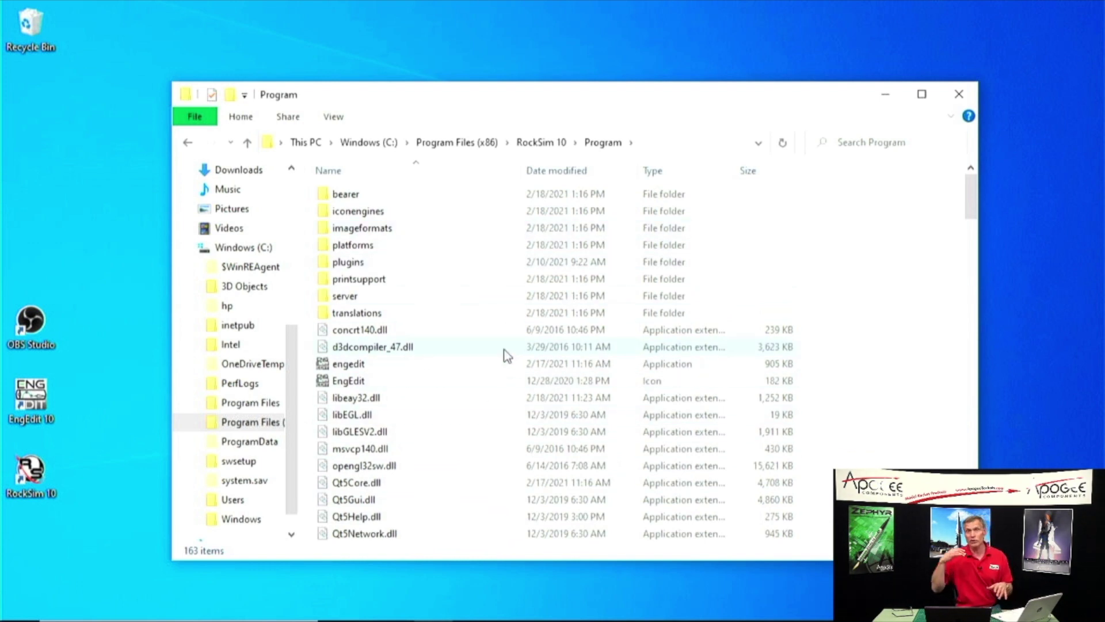
pyautogui.moveTo(506, 355)
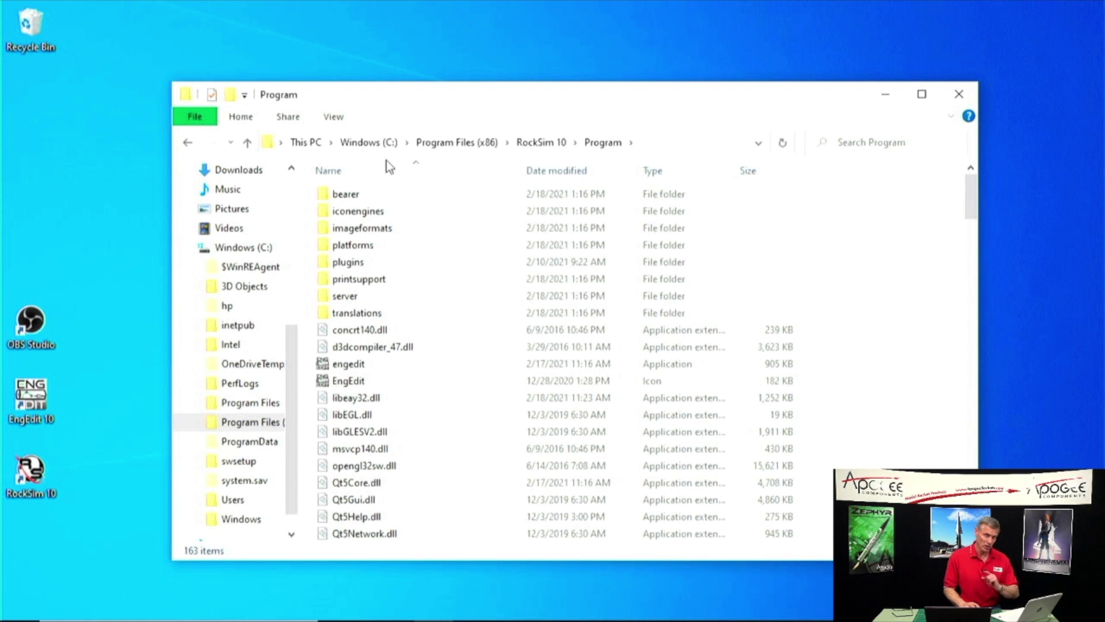
# Go from Windows (C:) into Users and the user's profile folder, then bring up the view options
pyautogui.scroll(-1, 286, 370)
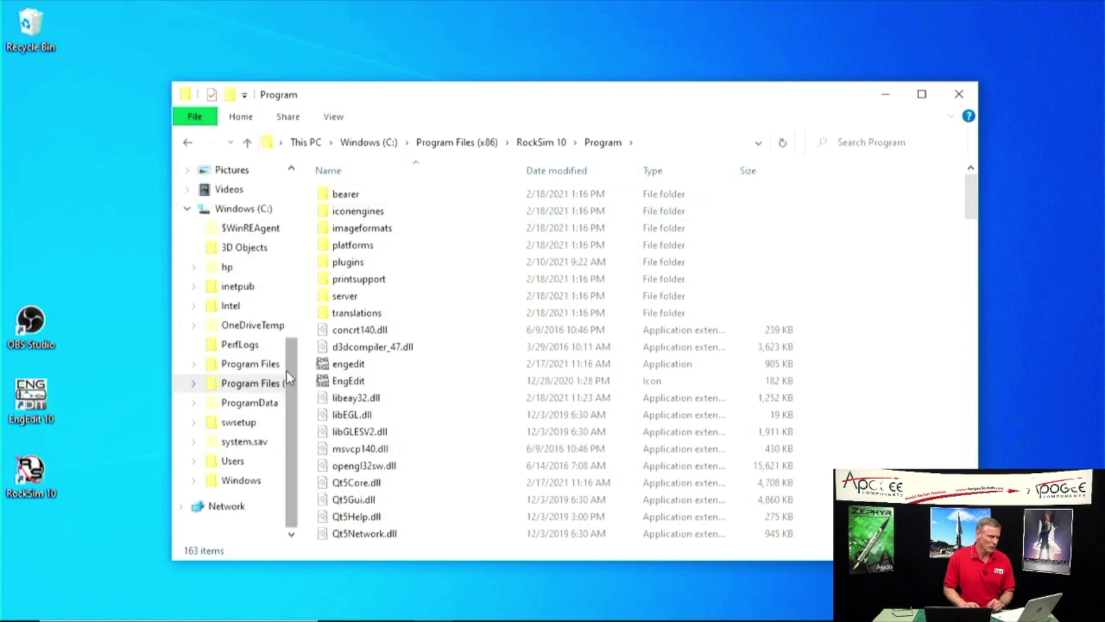
pyautogui.click(244, 211)
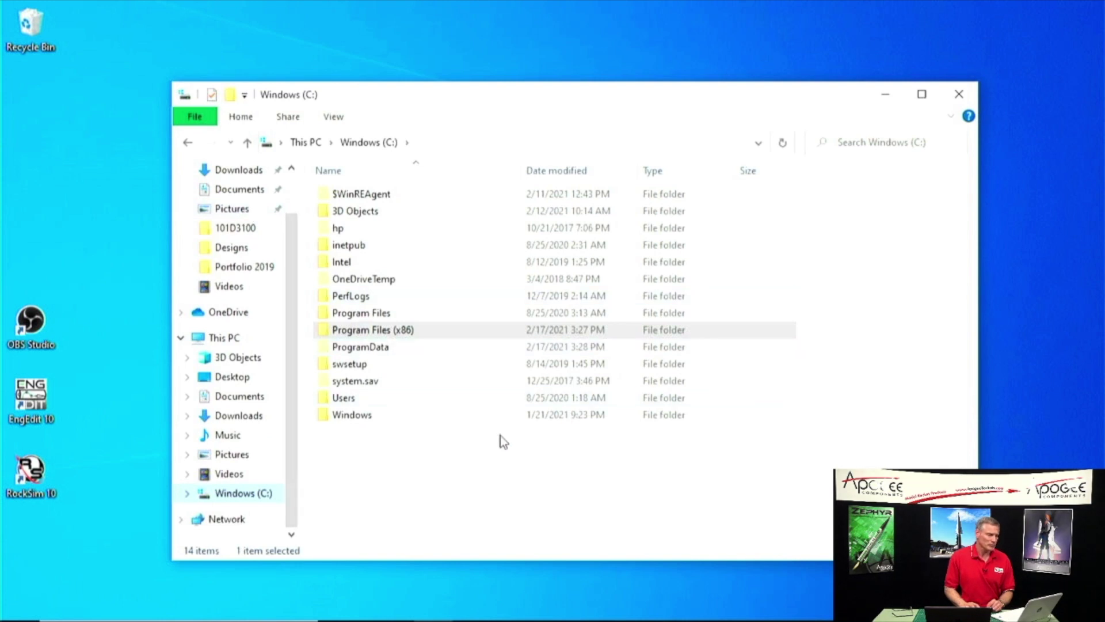
pyautogui.doubleClick(348, 402)
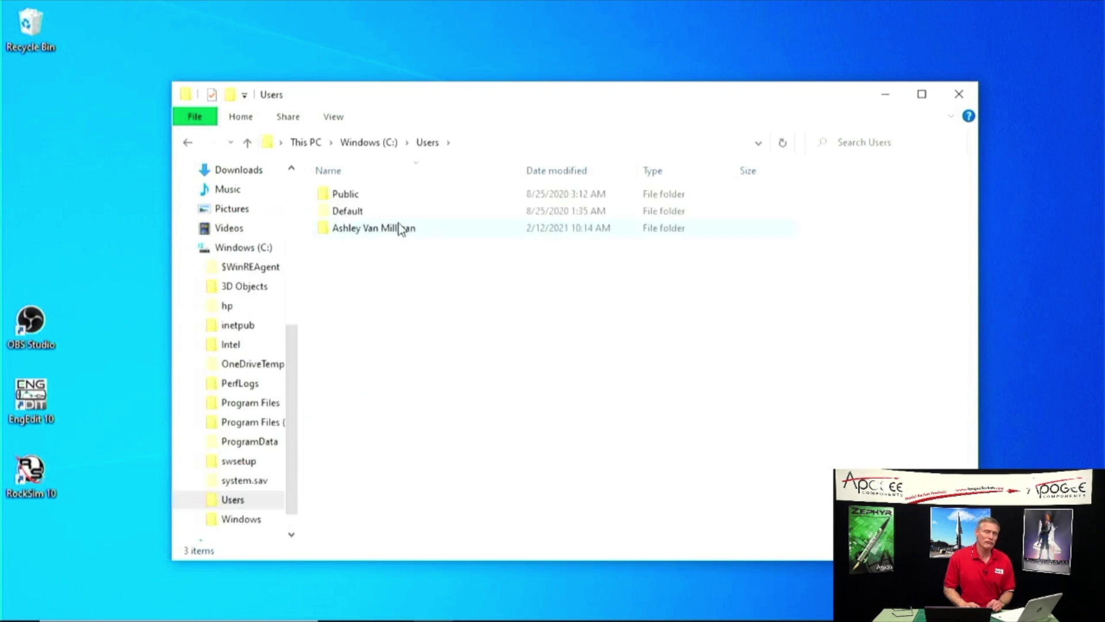
pyautogui.moveTo(409, 232)
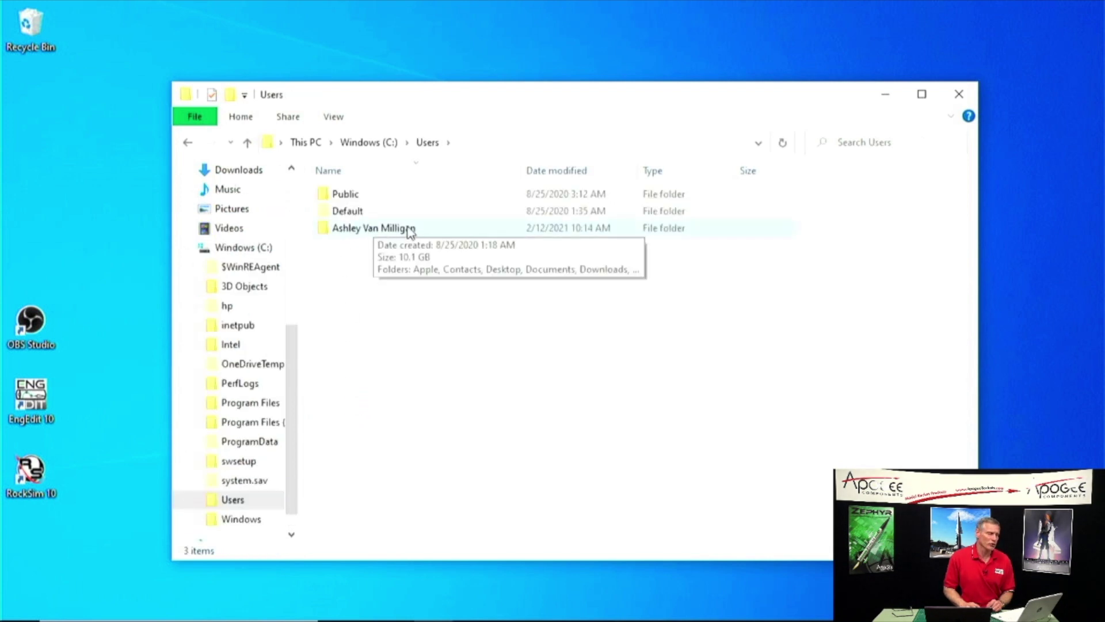
pyautogui.doubleClick(358, 228)
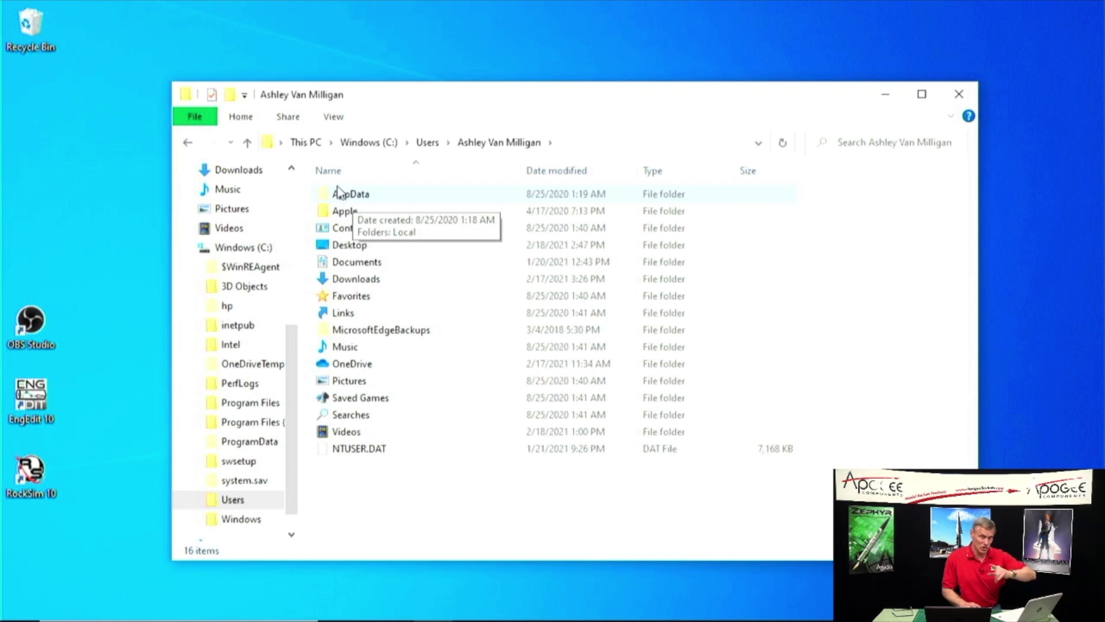
pyautogui.click(334, 117)
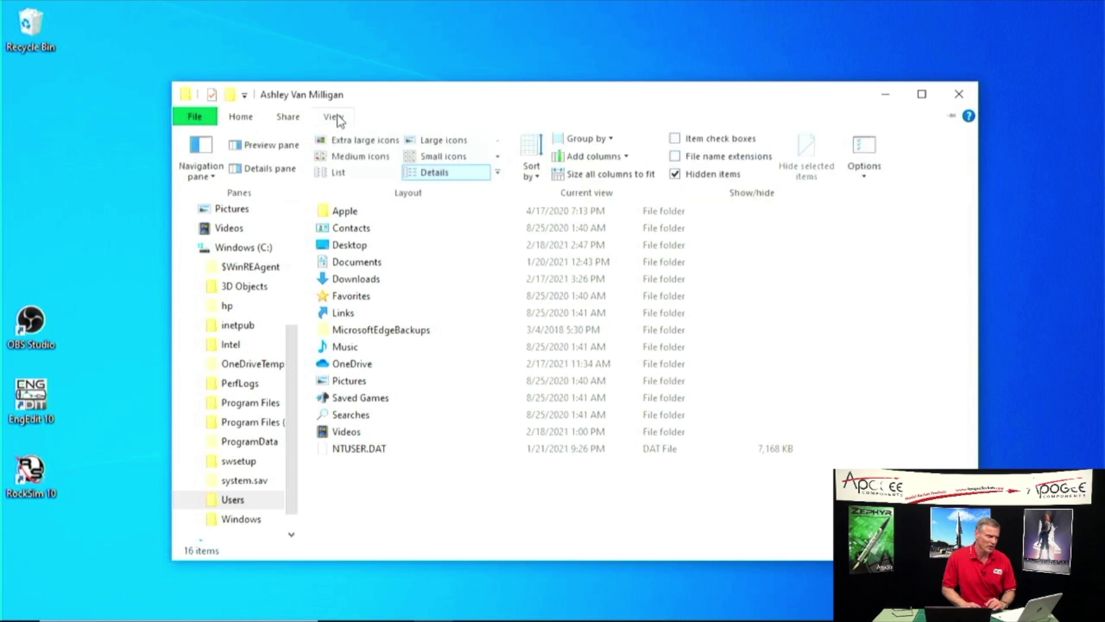
pyautogui.click(675, 174)
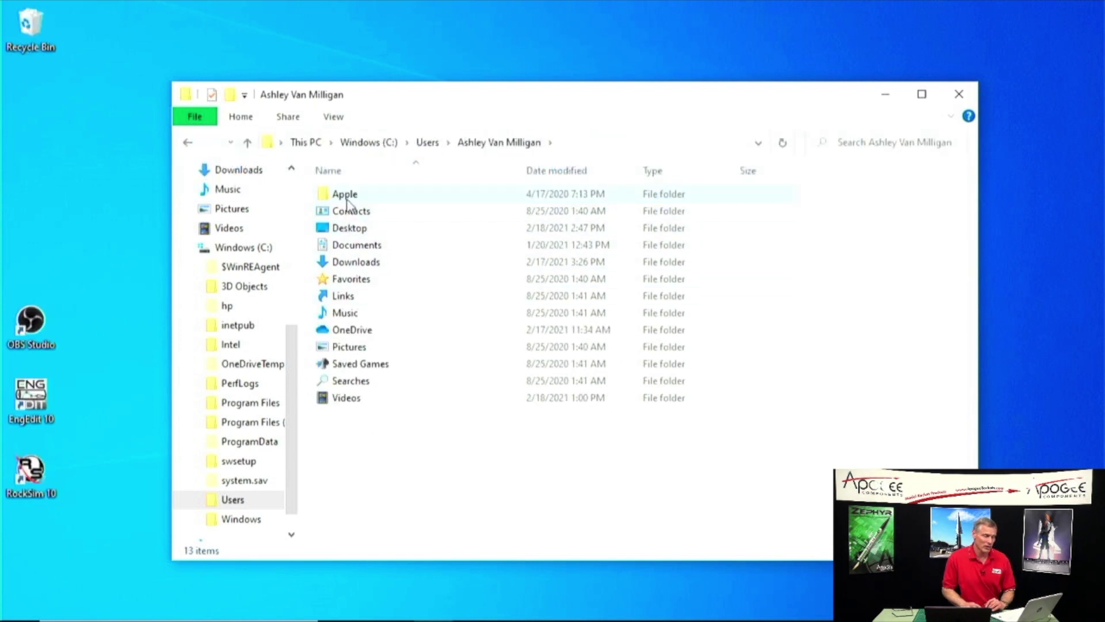
pyautogui.moveTo(382, 199)
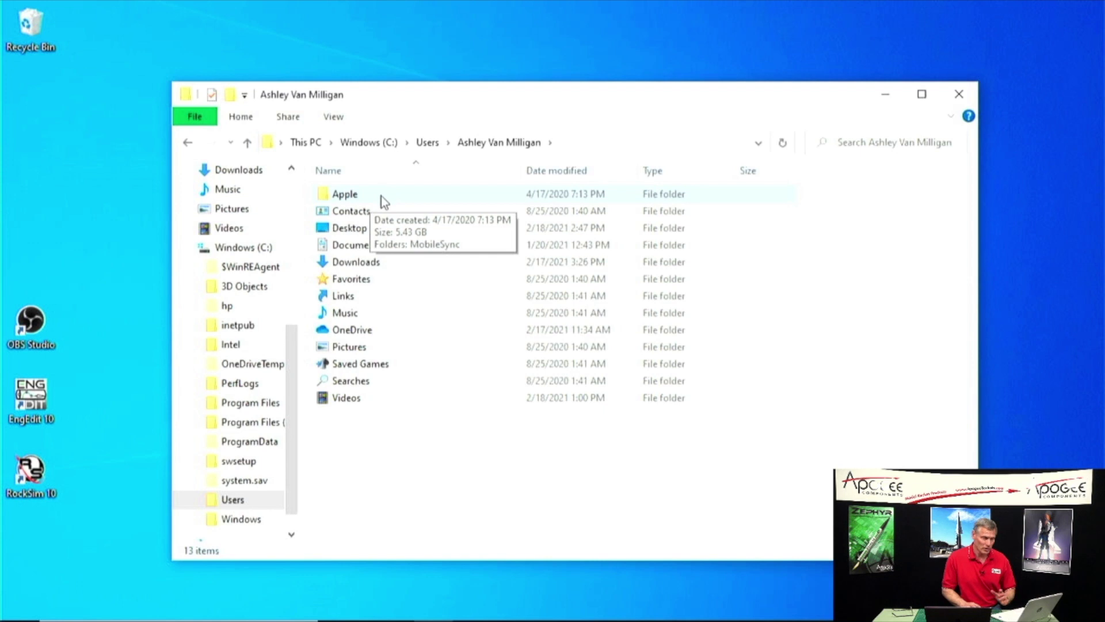
pyautogui.click(332, 116)
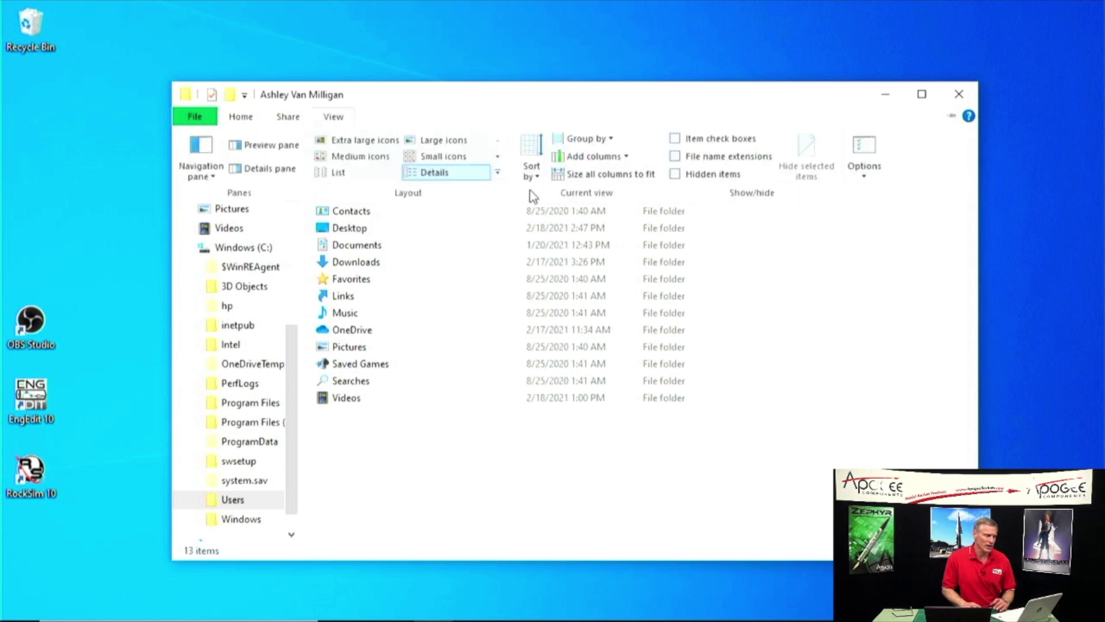
pyautogui.click(674, 182)
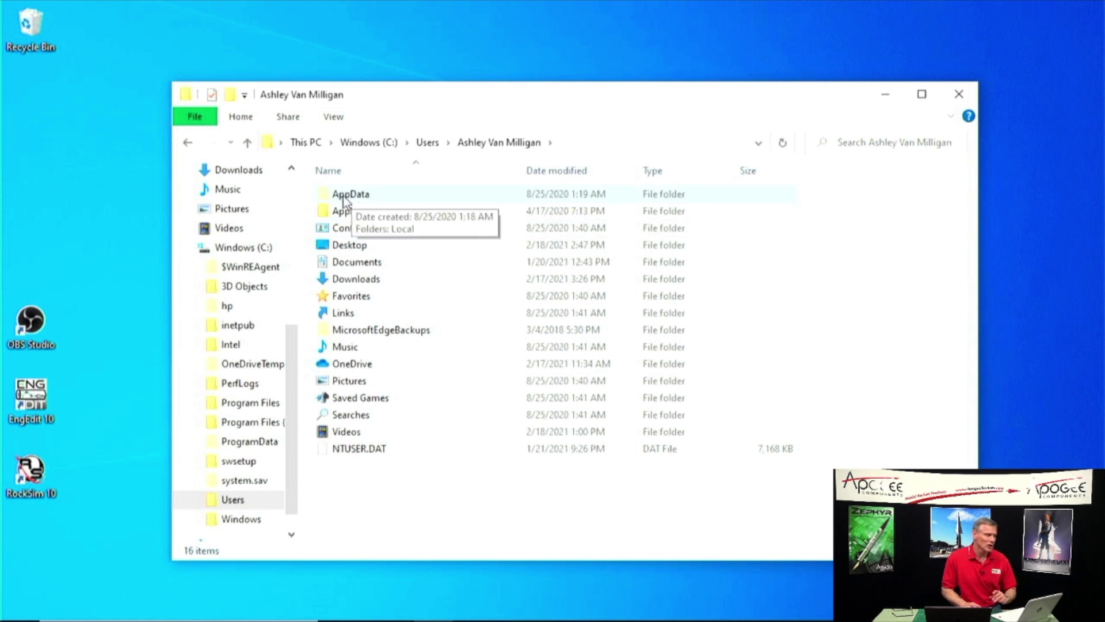
pyautogui.doubleClick(350, 195)
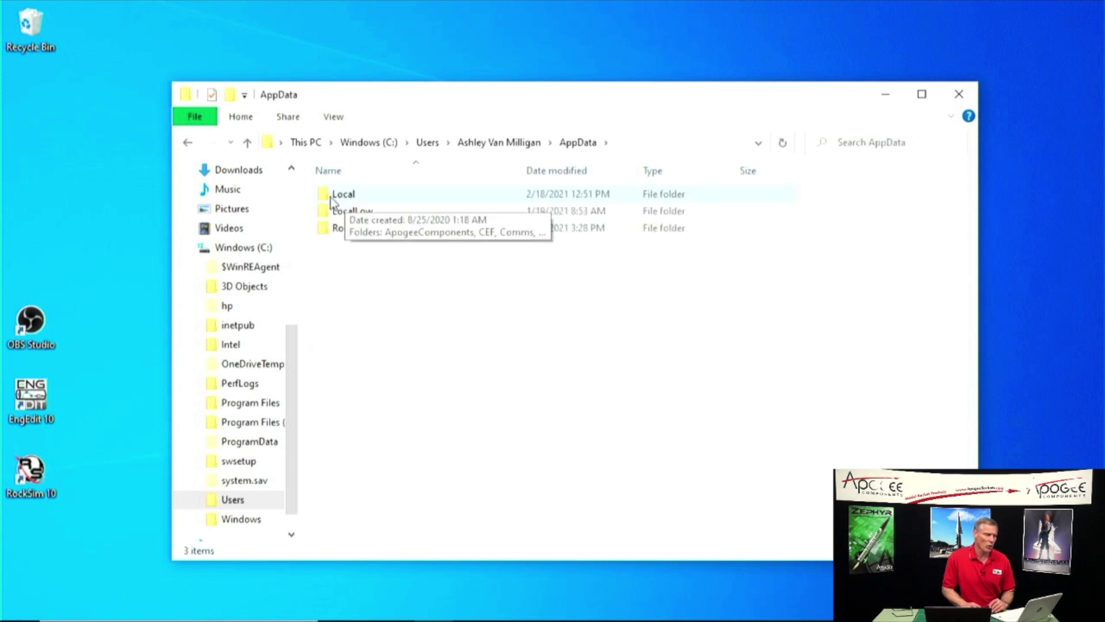
# Drill down through Local, ApogeeComponents and Rocksim_1 into the Data folder
pyautogui.doubleClick(348, 199)
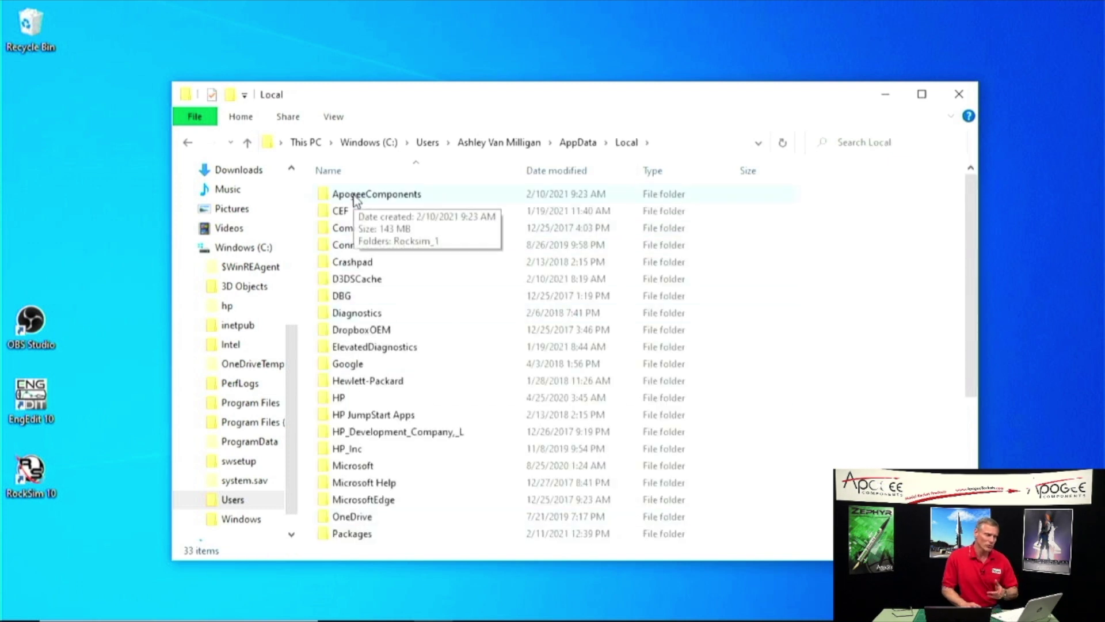
pyautogui.click(355, 199)
pyautogui.doubleClick(354, 198)
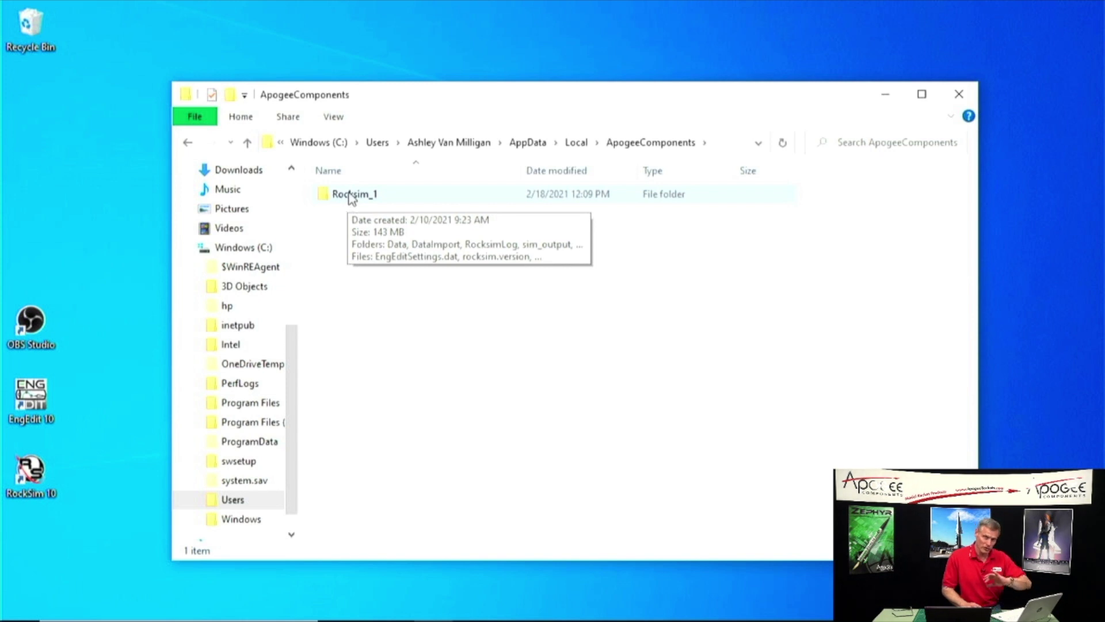
pyautogui.doubleClick(351, 196)
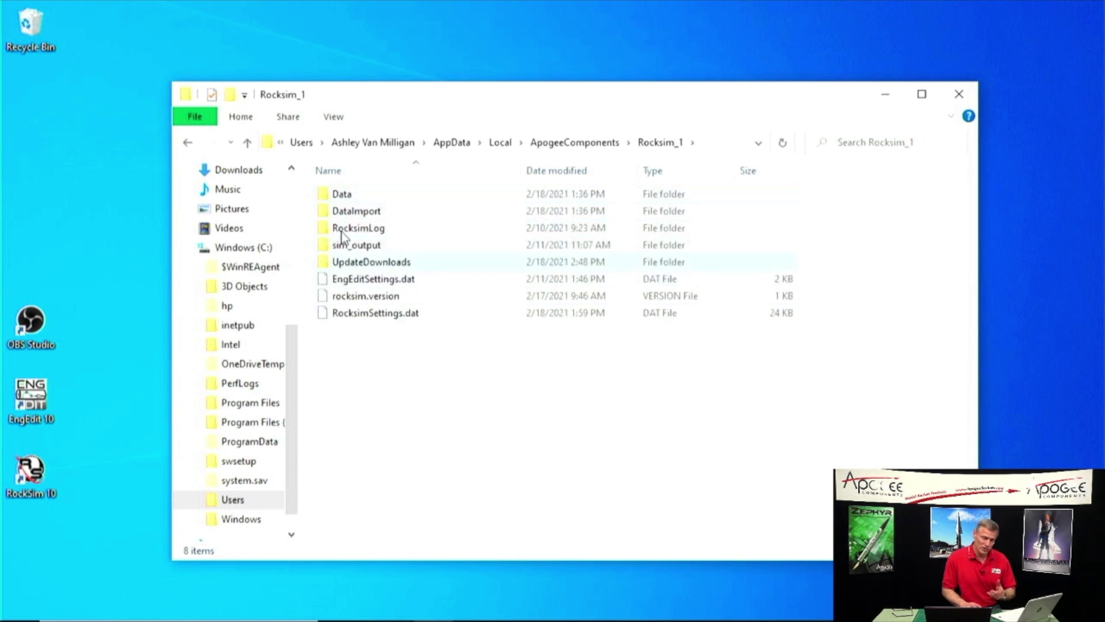
pyautogui.doubleClick(343, 196)
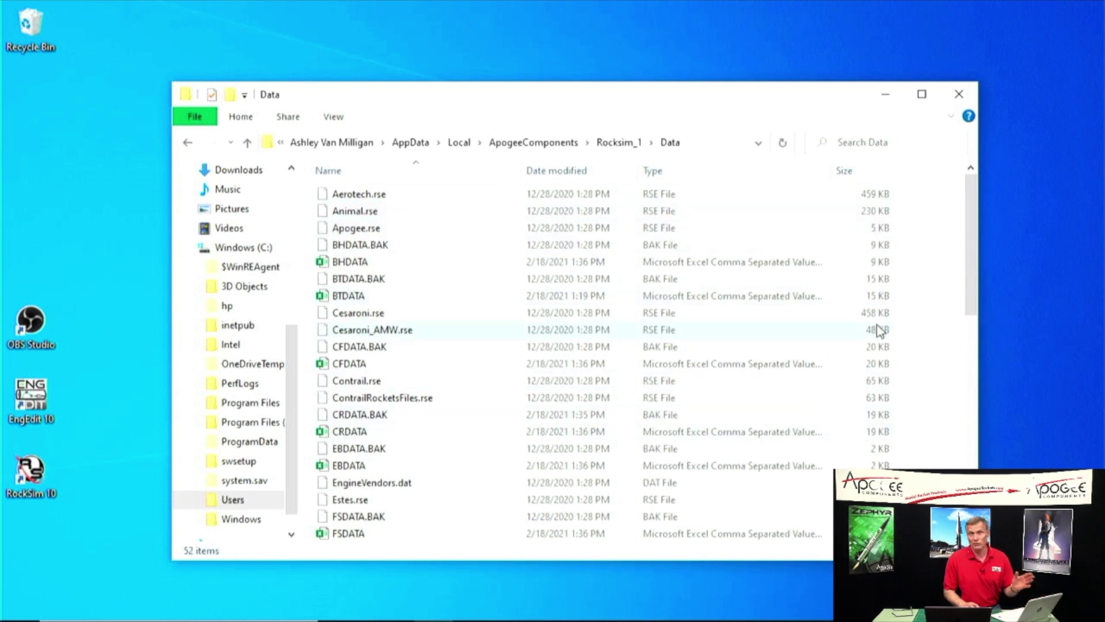
# Bring RockSim to the front and check for updates from the Help menu
pyautogui.moveTo(864, 619)
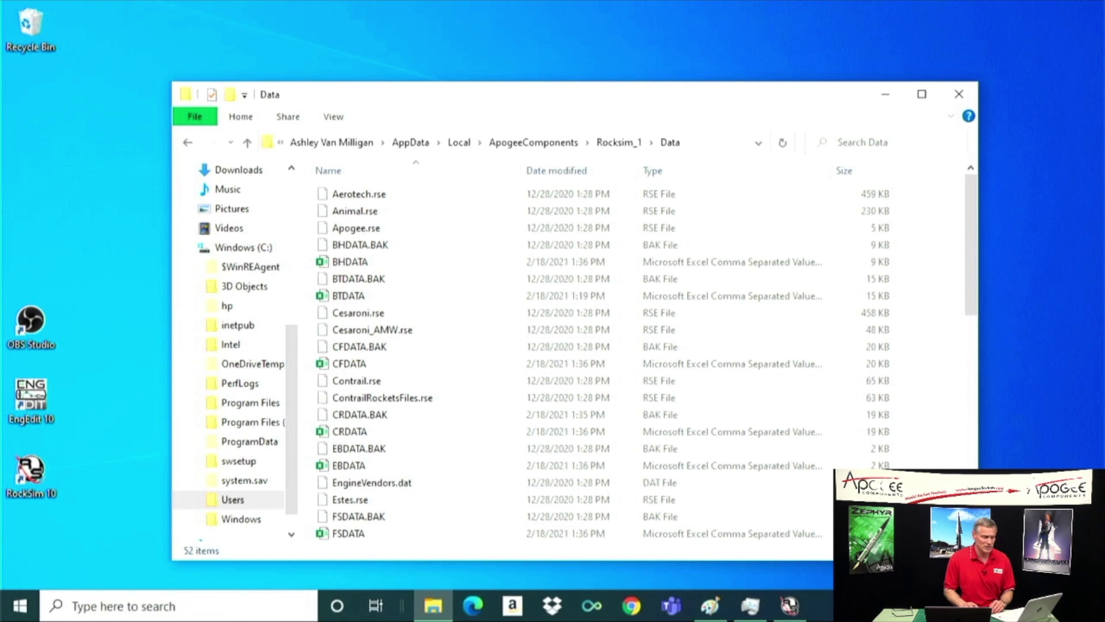
pyautogui.click(789, 605)
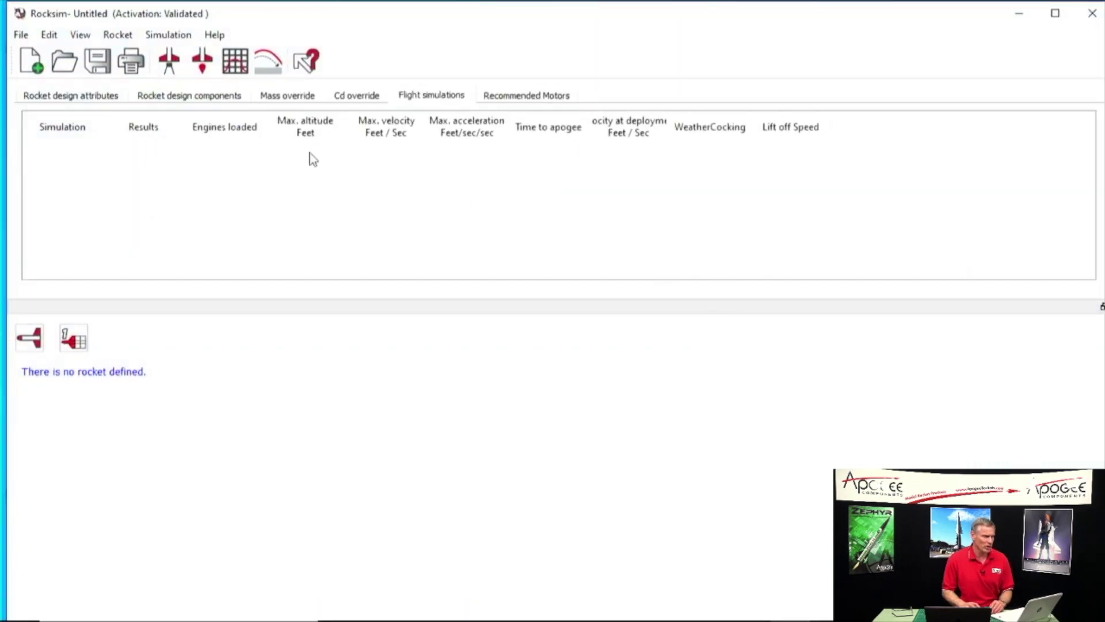
pyautogui.click(214, 35)
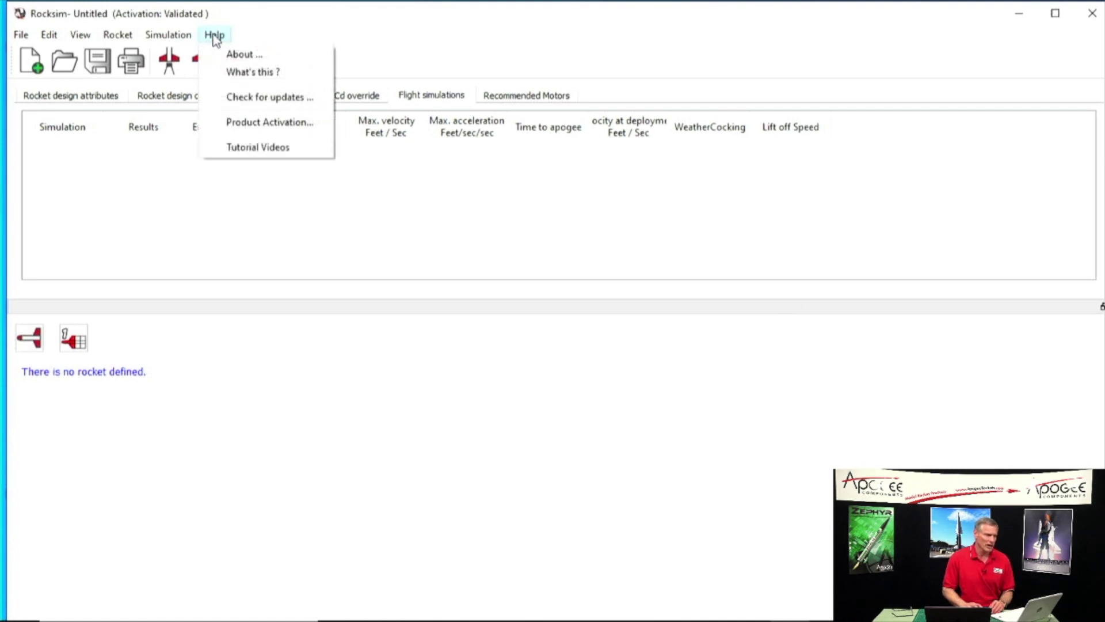
pyautogui.click(268, 96)
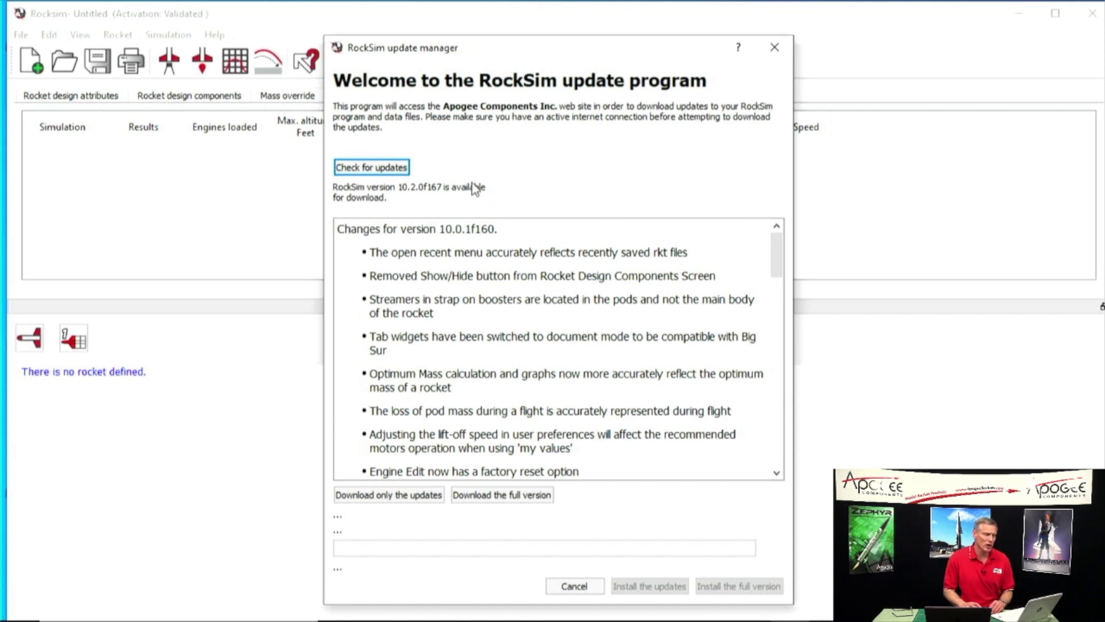
# Review the 10.2.0f167 changelog and download the full version
pyautogui.scroll(-4, 513, 247)
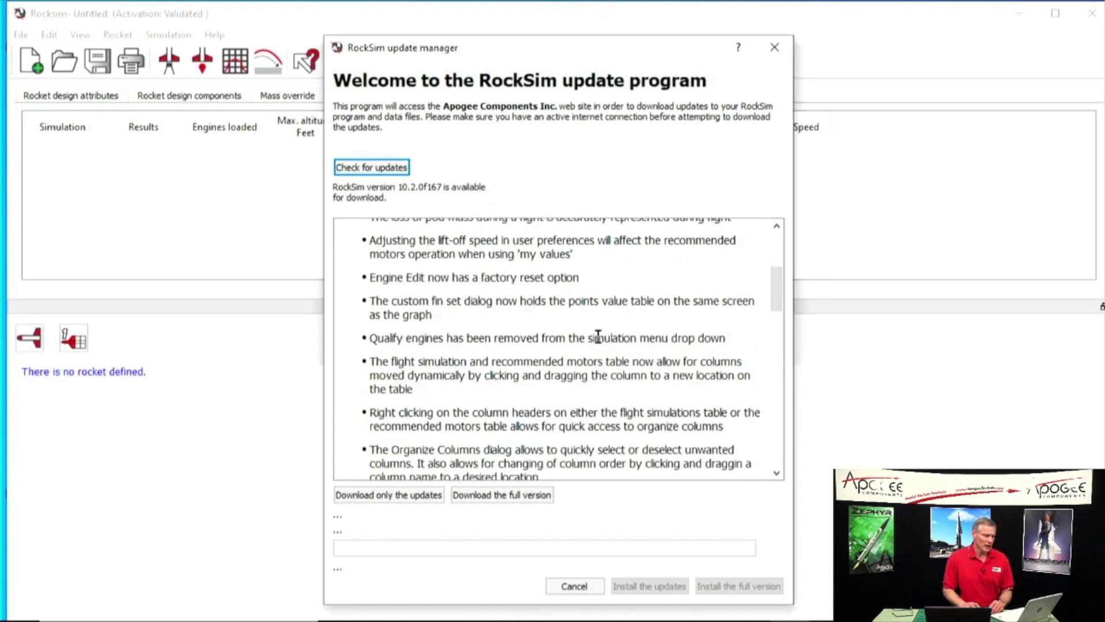
pyautogui.scroll(-10, 586, 289)
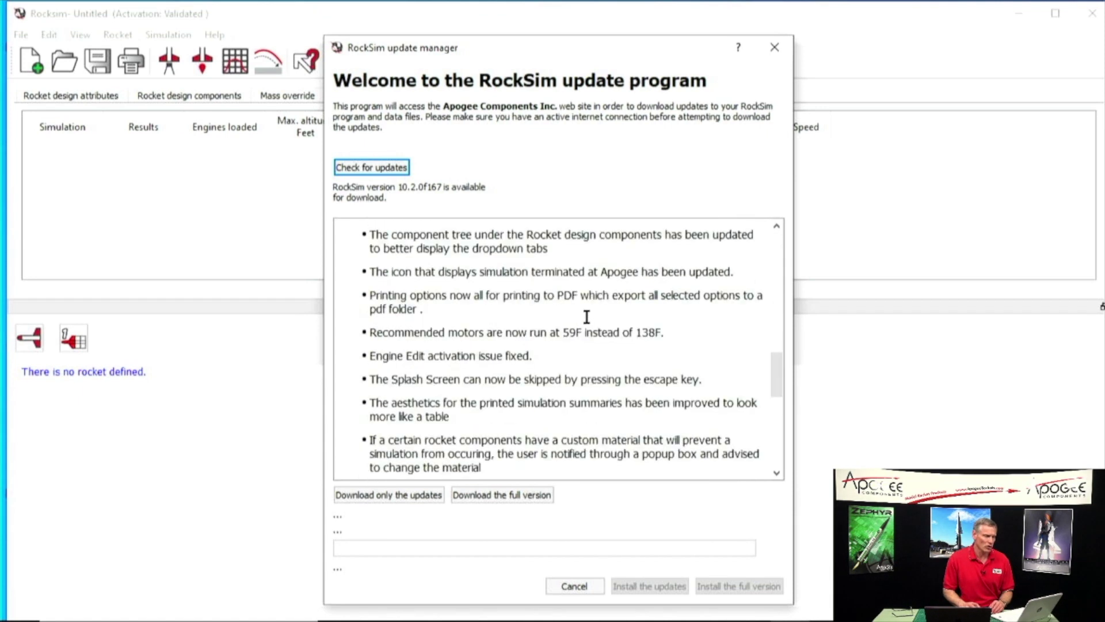
pyautogui.scroll(6, 593, 368)
pyautogui.scroll(-6, 590, 392)
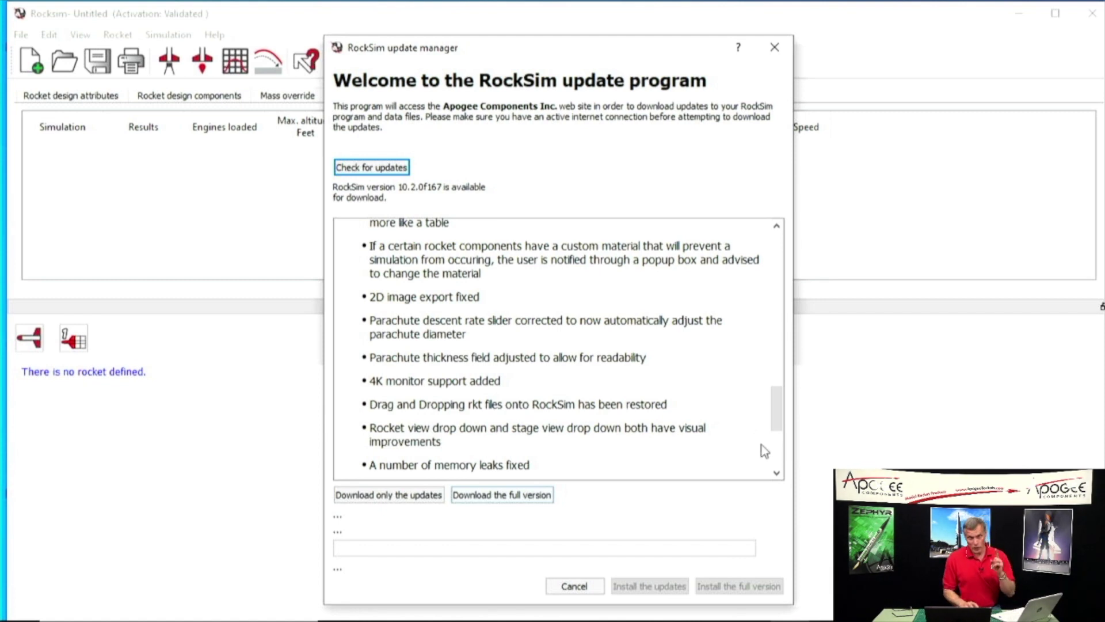
pyautogui.click(493, 501)
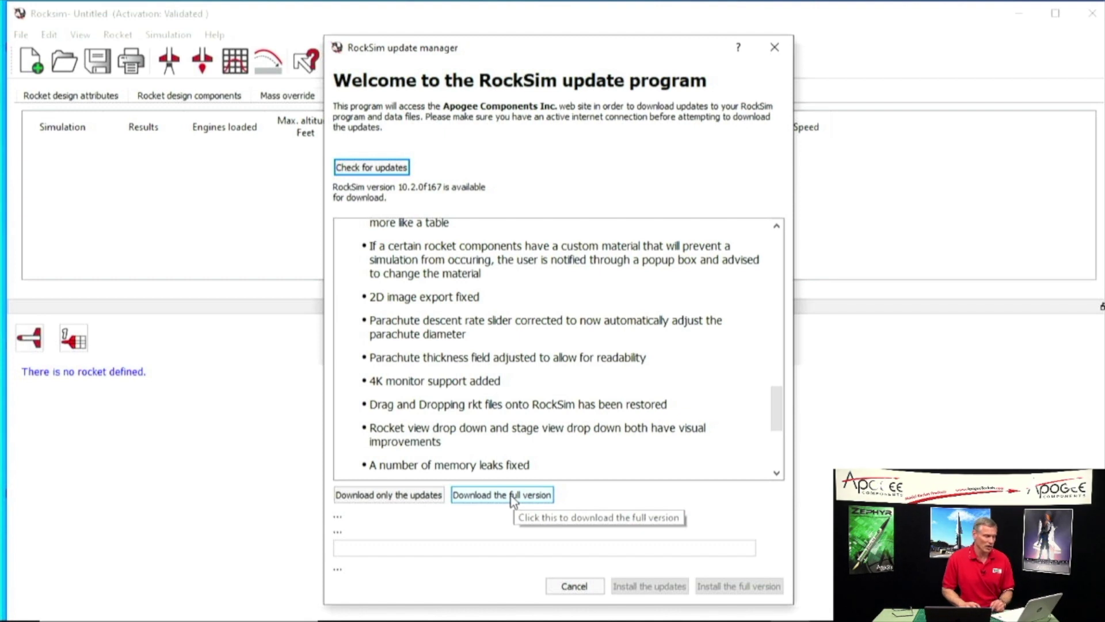
pyautogui.click(507, 497)
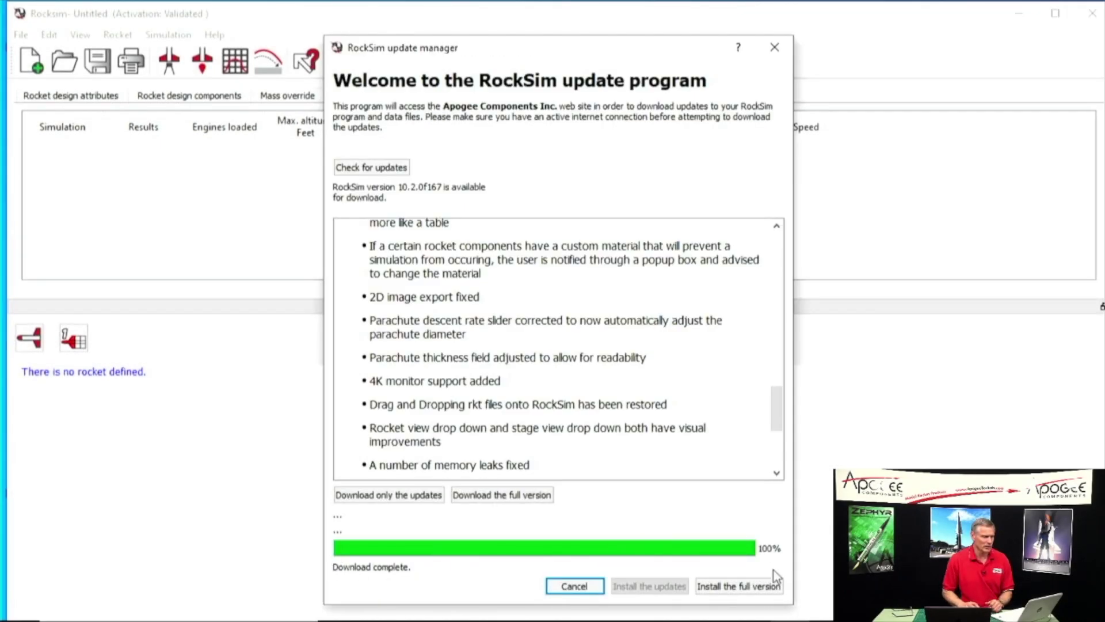
# Choose to install the downloaded 10.2.0f167 full version and acknowledge the installer notice
pyautogui.click(747, 587)
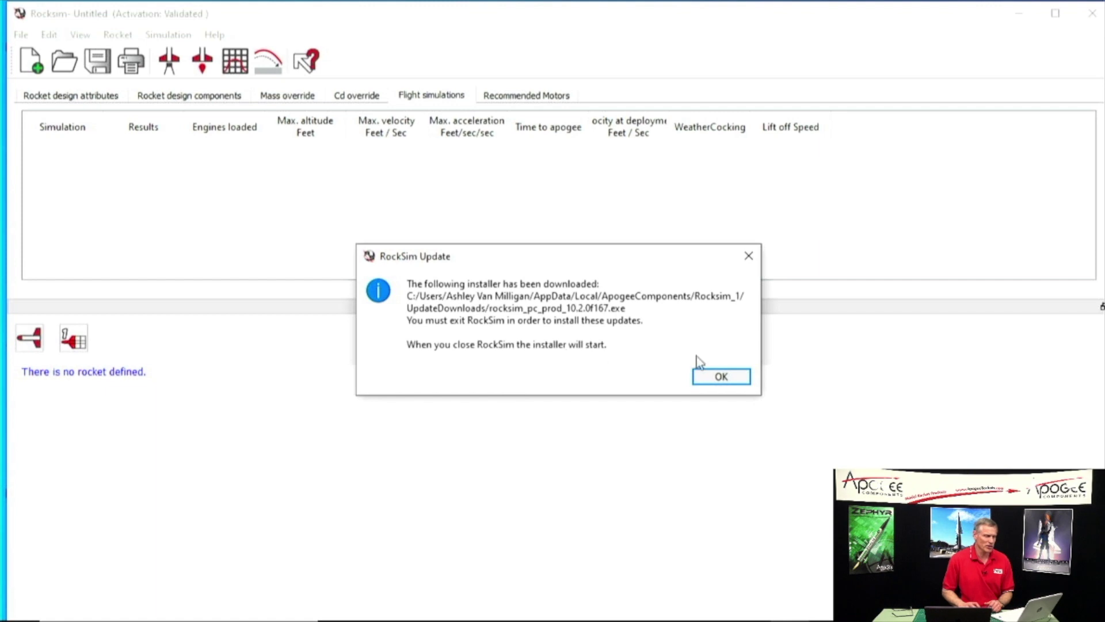
pyautogui.click(718, 380)
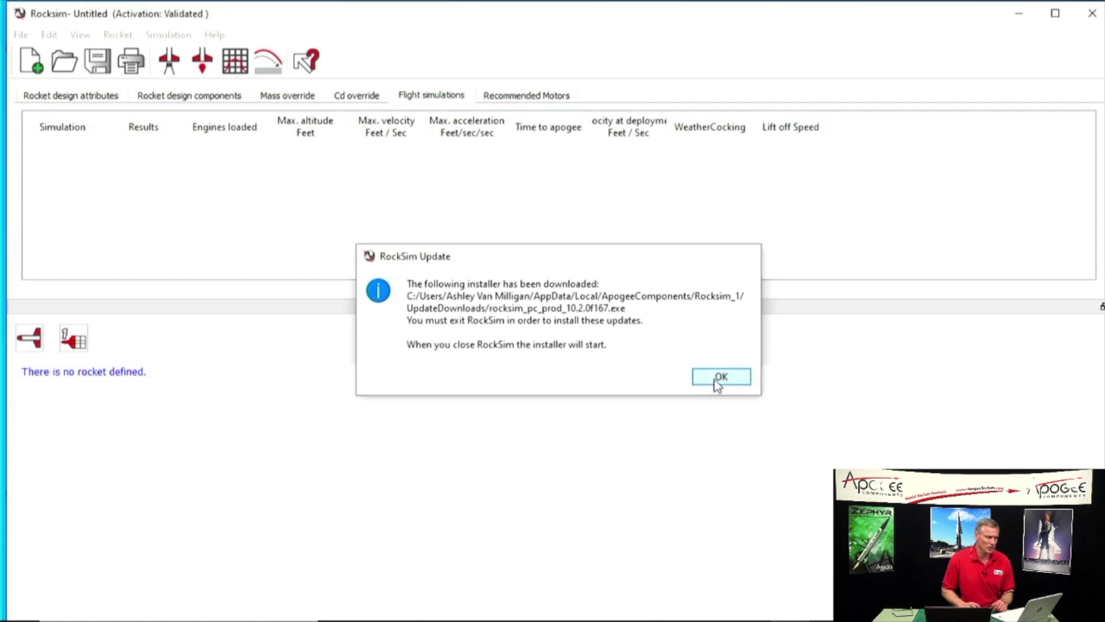
# Exit RockSim from the File menu so the RockSim10 installer can launch
pyautogui.click(21, 35)
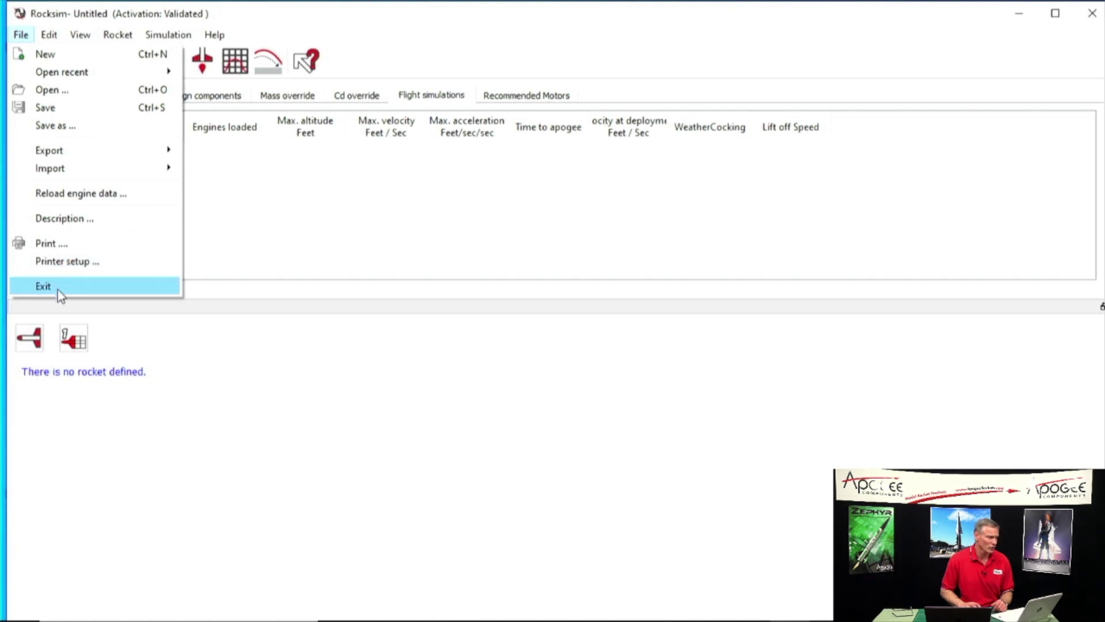
pyautogui.press('Escape')
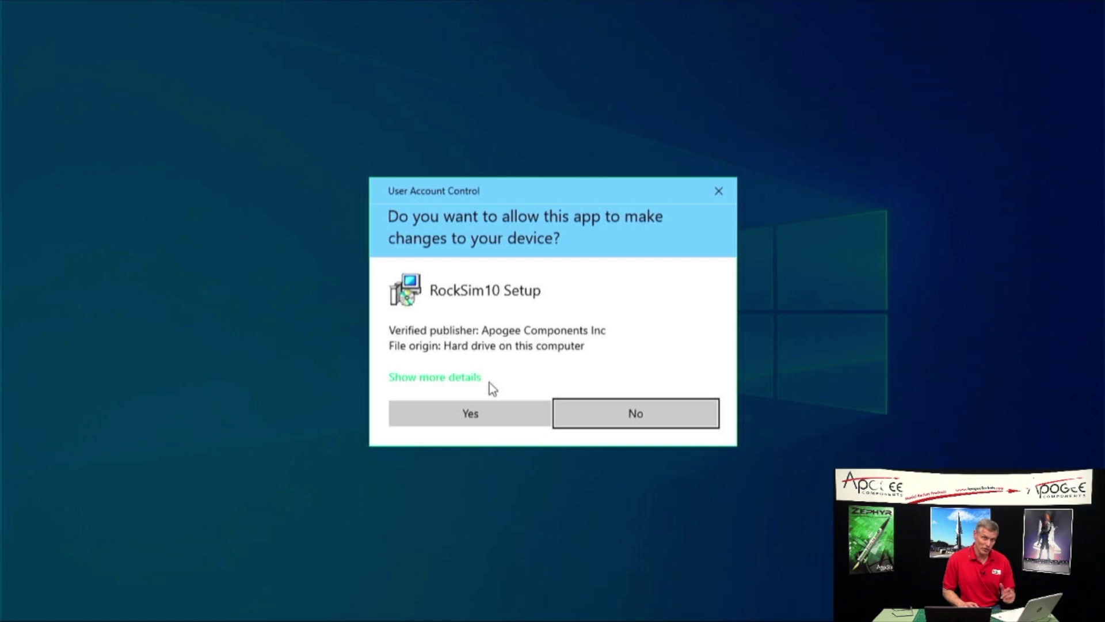
# Approve the installer, accept the license, keep the desktop shortcut, install, and finish
pyautogui.click(491, 413)
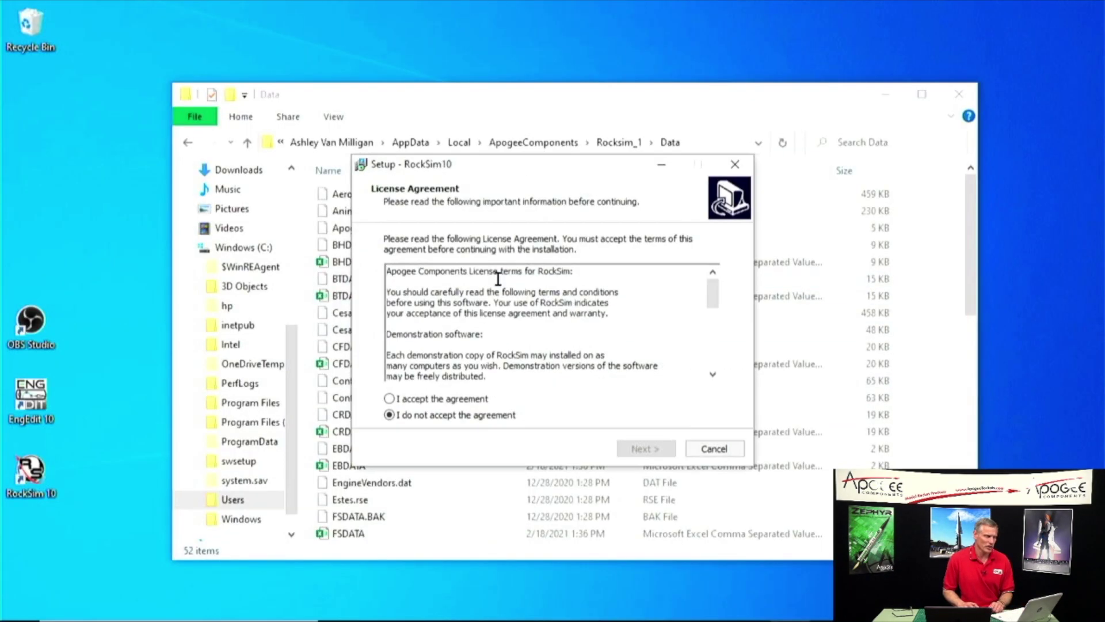
pyautogui.click(389, 399)
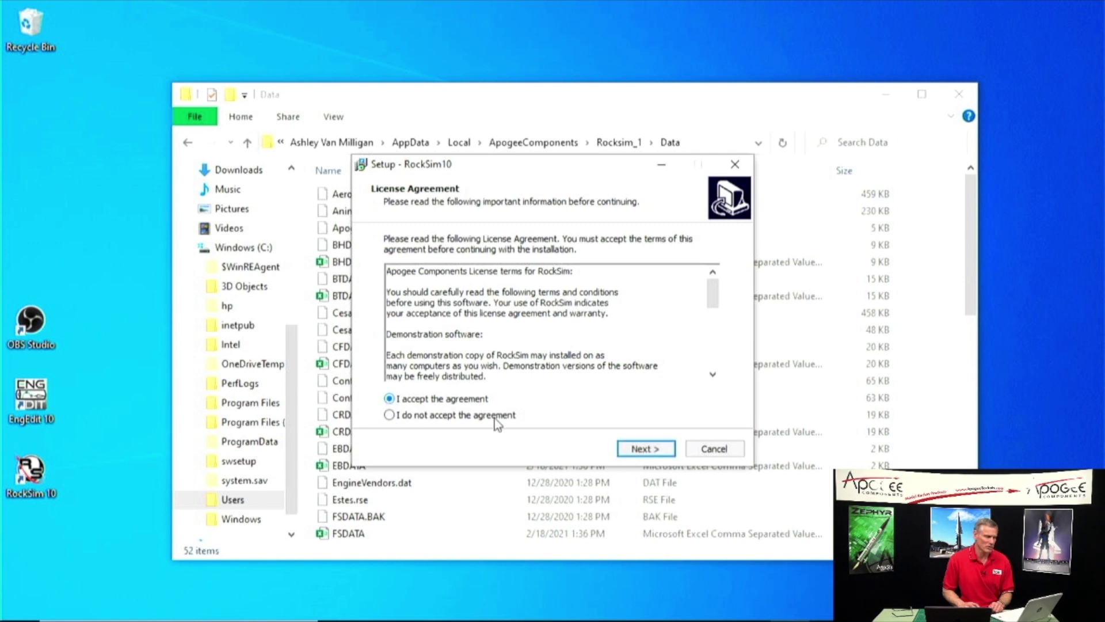
pyautogui.click(664, 448)
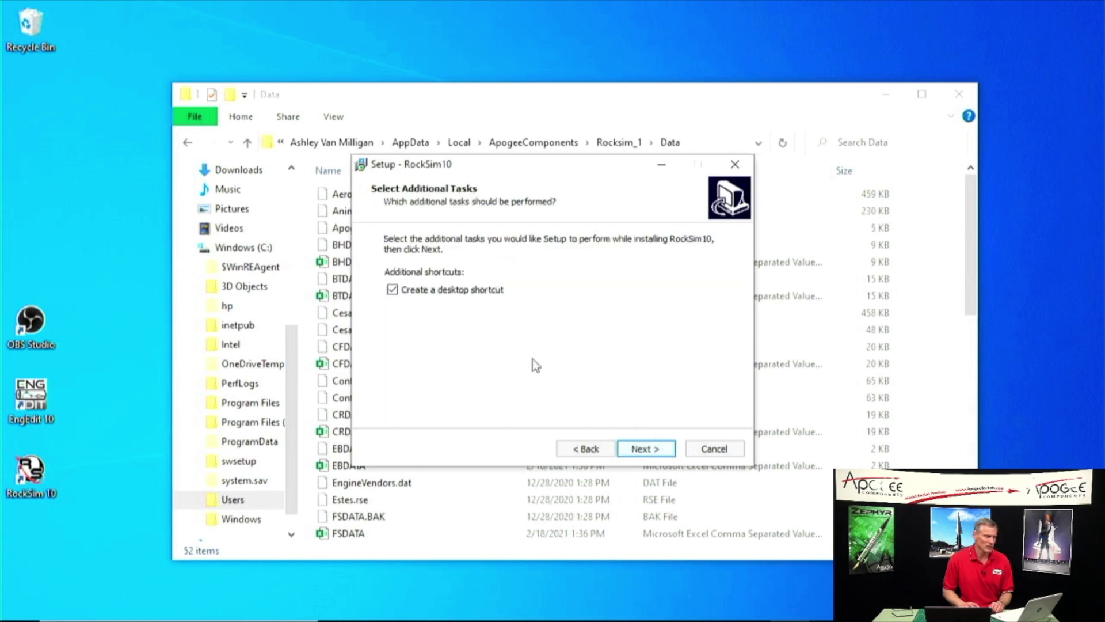
pyautogui.click(648, 450)
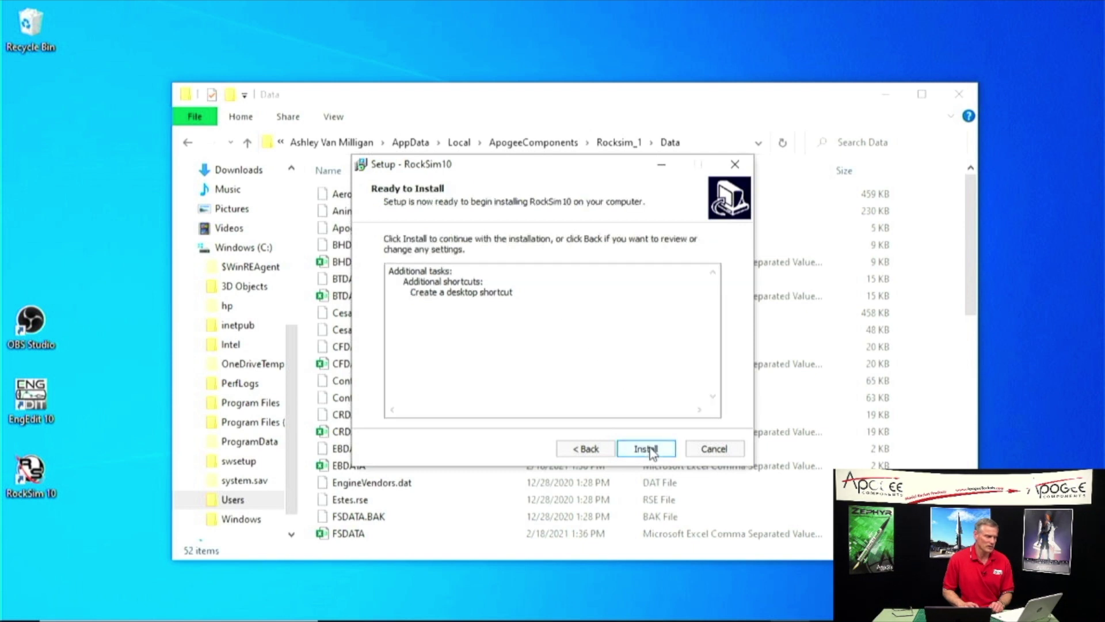
pyautogui.click(649, 449)
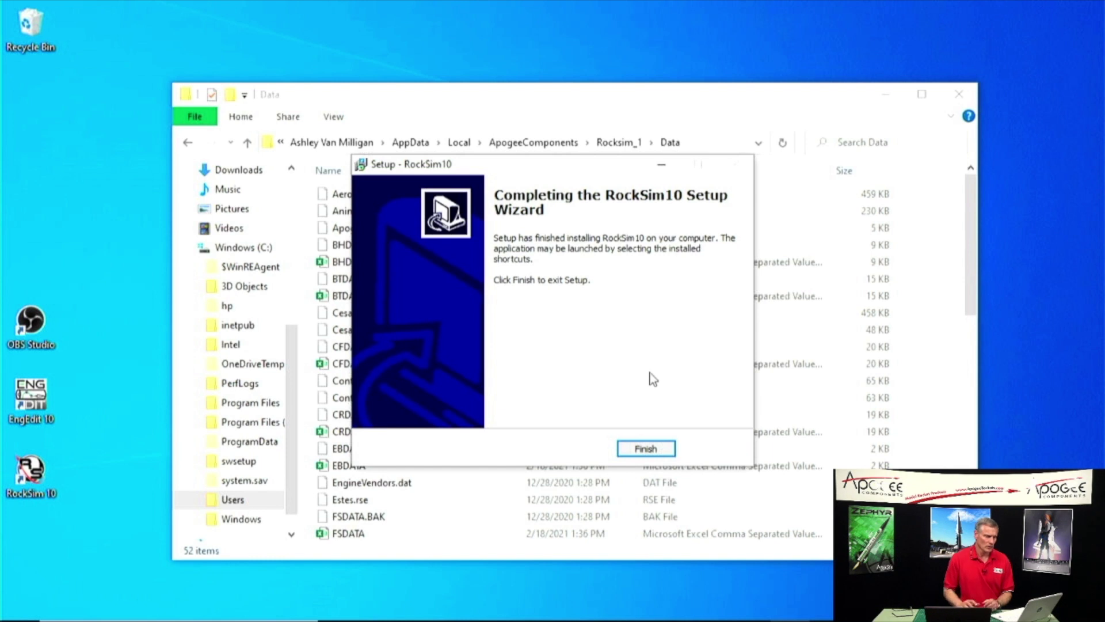
pyautogui.click(645, 449)
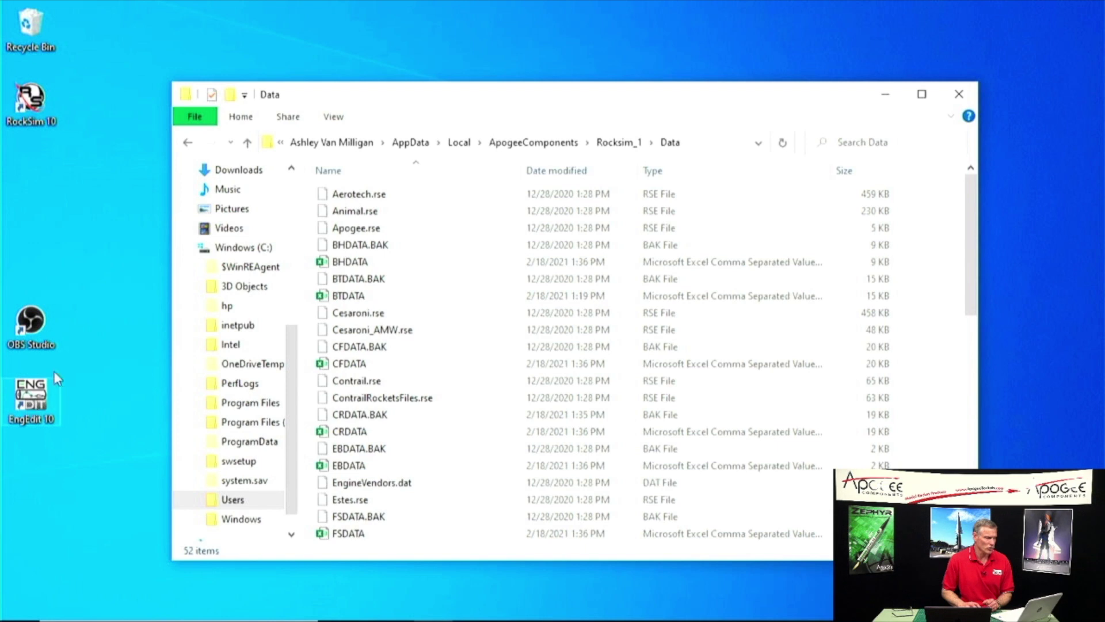
# Launch RockSim 10 from its new desktop shortcut
pyautogui.click(39, 99)
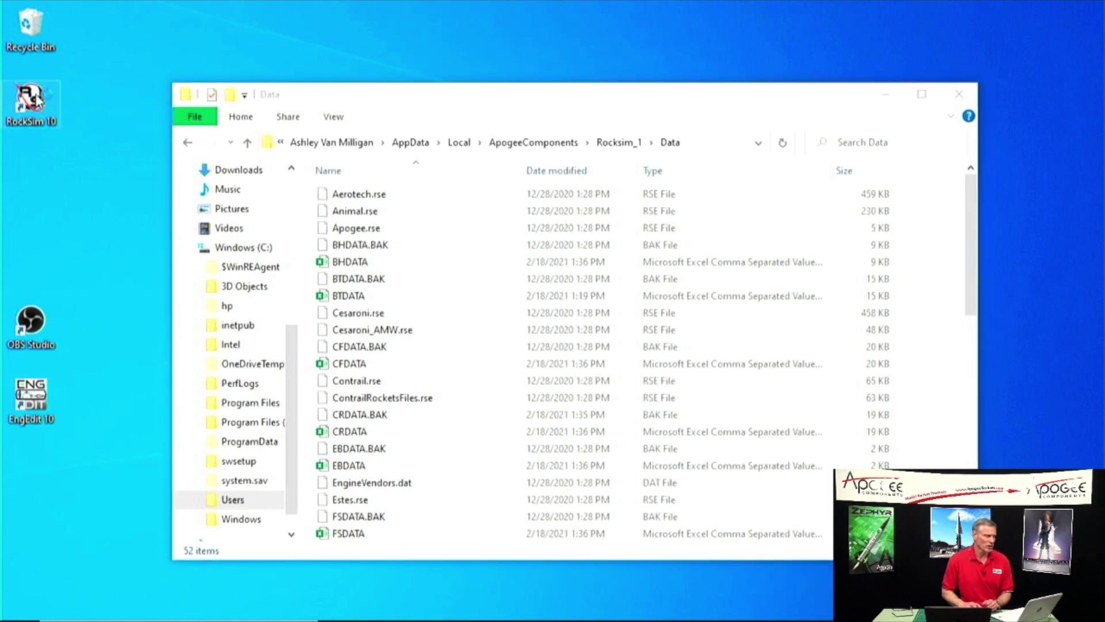
pyautogui.doubleClick(38, 106)
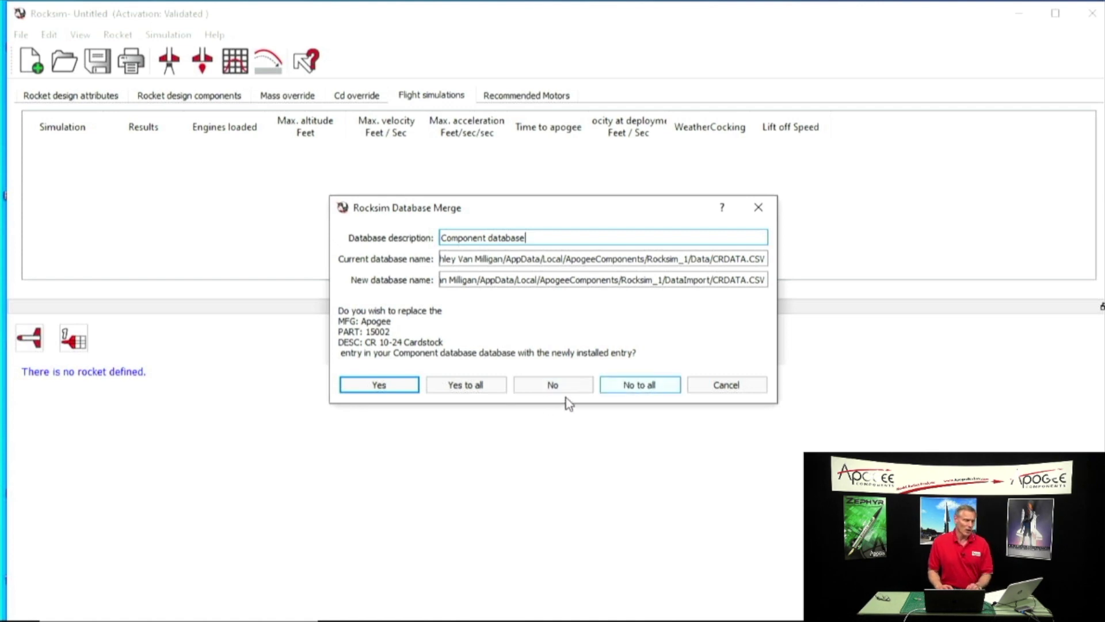
# Overwrite every conflicting component database entry with the newly installed data using Yes to all
pyautogui.click(468, 384)
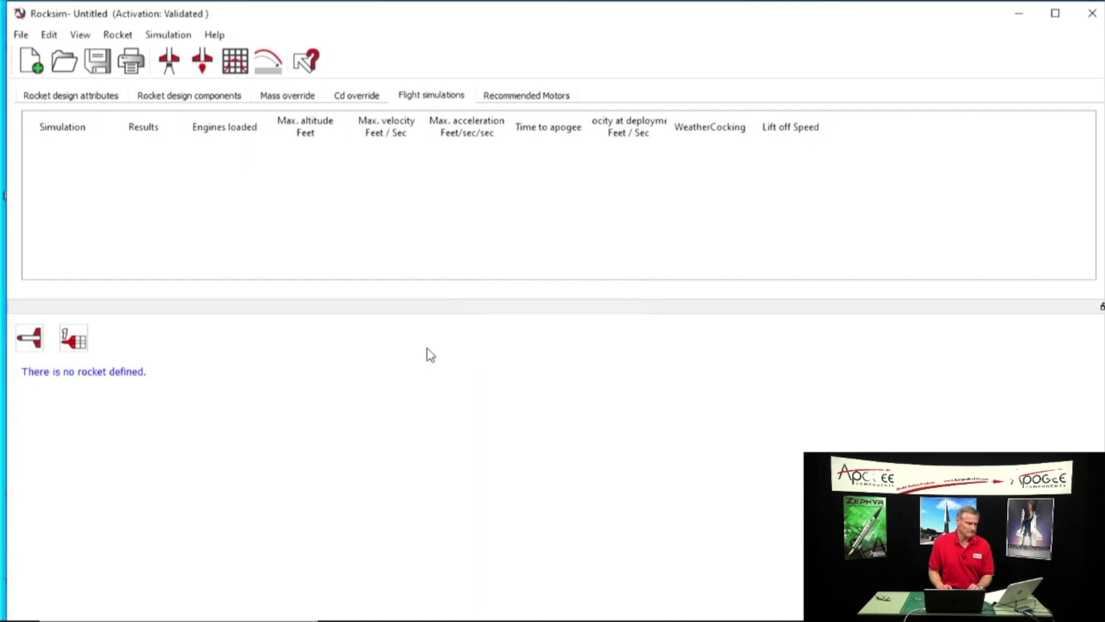
pyautogui.click(64, 64)
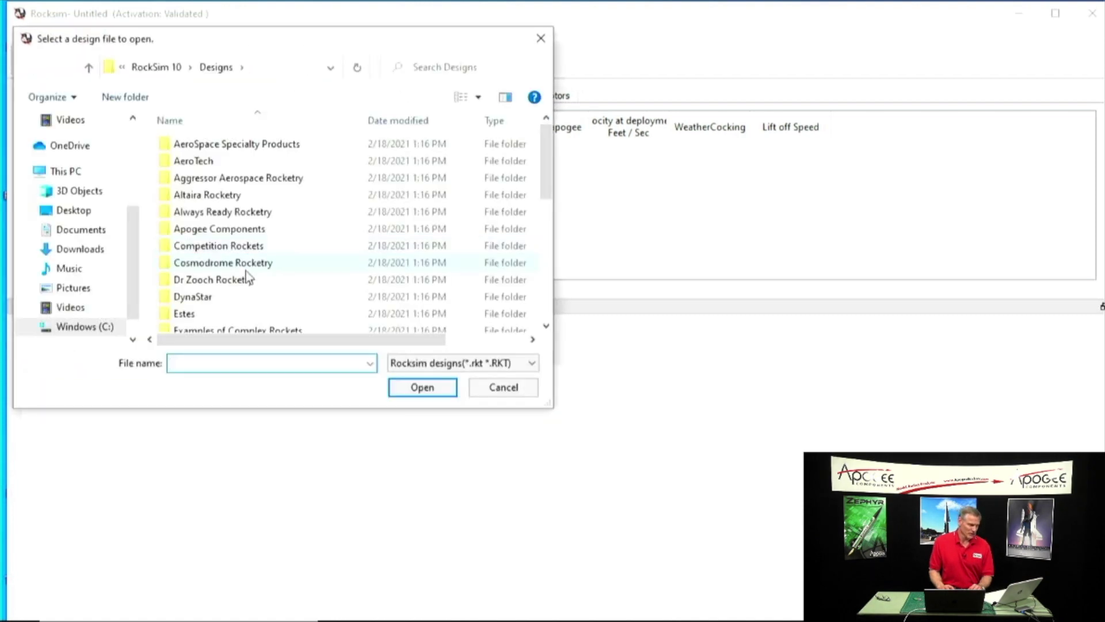
# Open DynaStar Rising-Star.RKT from the DynaStar folder and tilt the rocket in 3D view
pyautogui.click(196, 299)
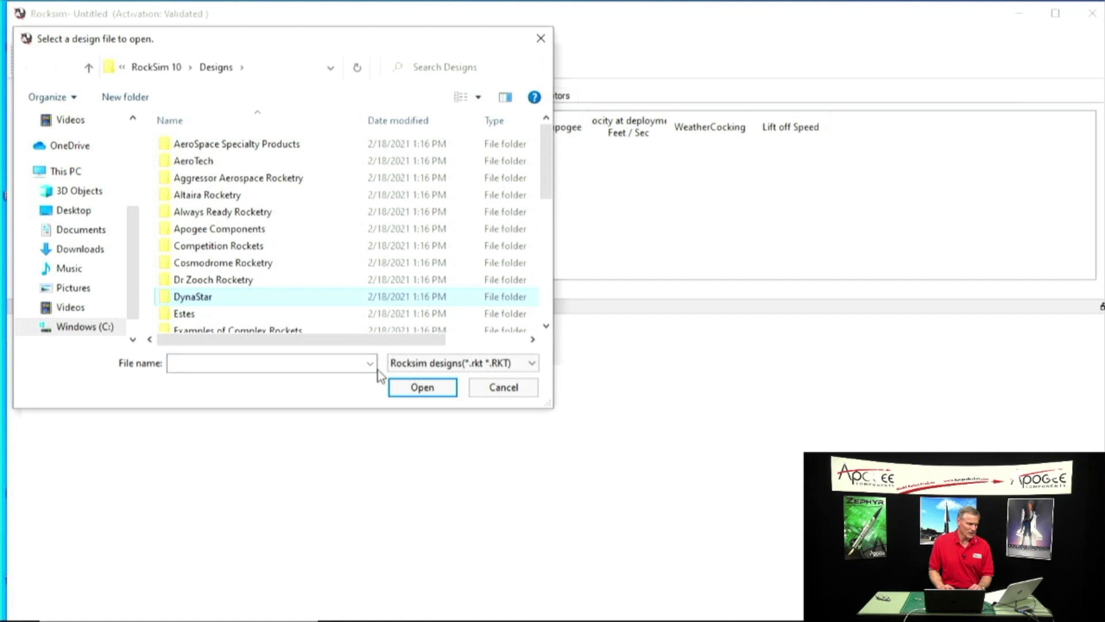
pyautogui.click(432, 384)
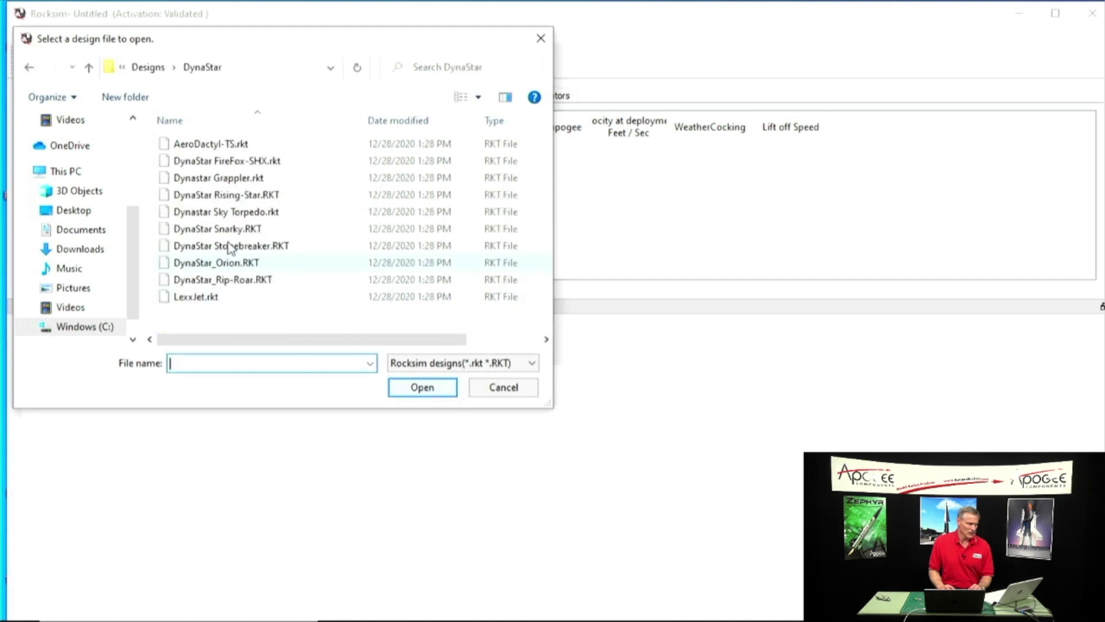
pyautogui.click(232, 199)
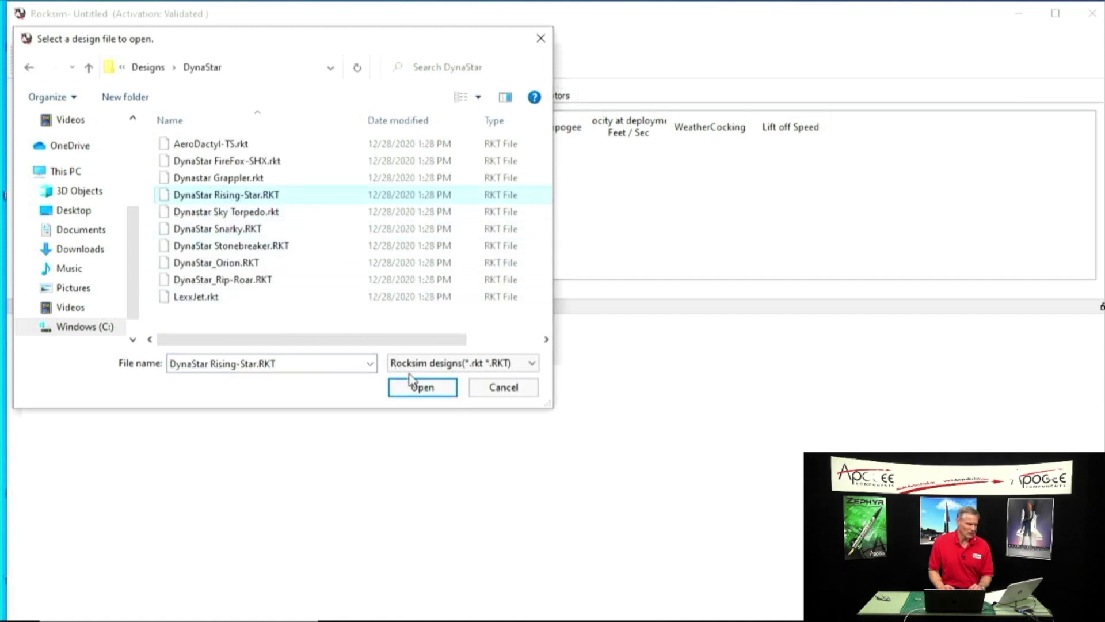
pyautogui.click(431, 392)
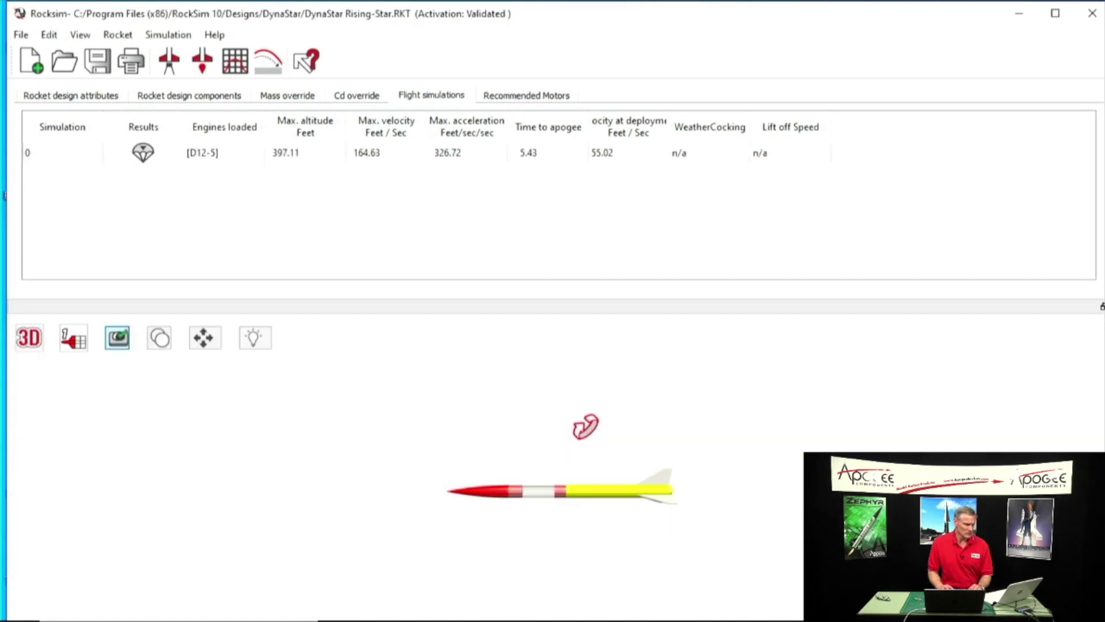
pyautogui.moveTo(587, 427)
pyautogui.mouseDown()
pyautogui.moveTo(745, 335)
pyautogui.moveTo(486, 427)
pyautogui.moveTo(458, 478)
pyautogui.mouseUp()
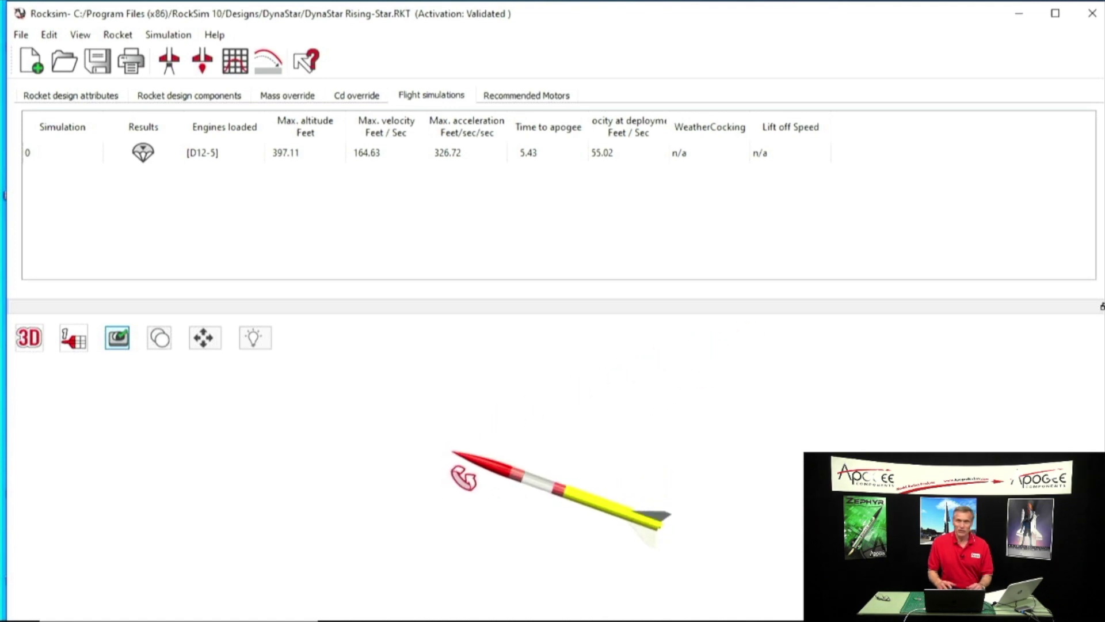